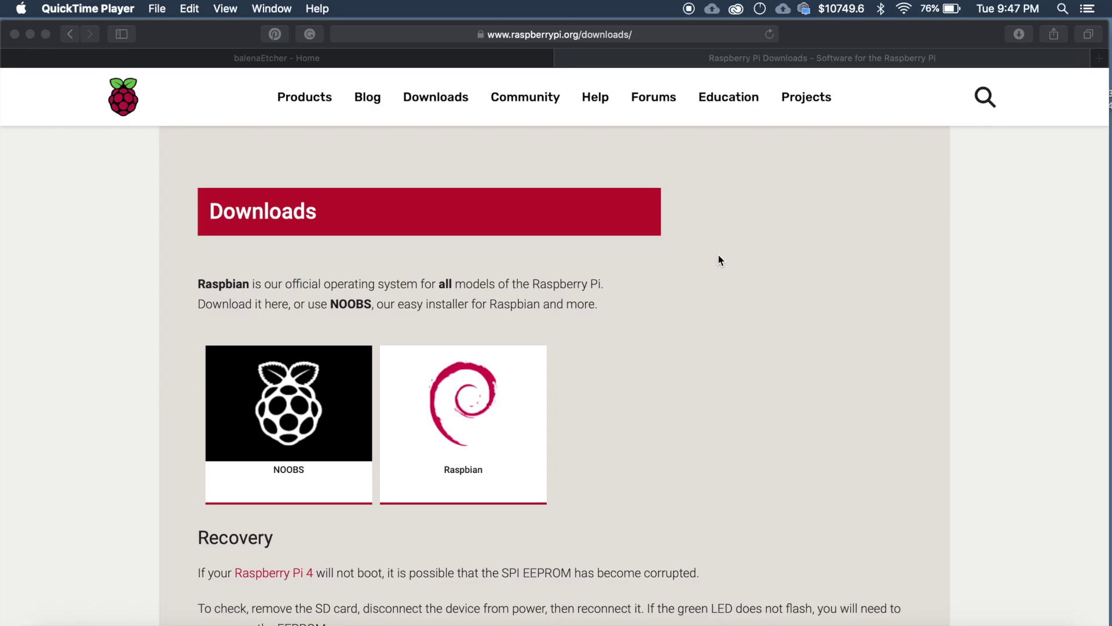
# Bring the browser forward and dismiss the favourites popup on the Raspberry Pi Downloads page
pyautogui.click(544, 35)
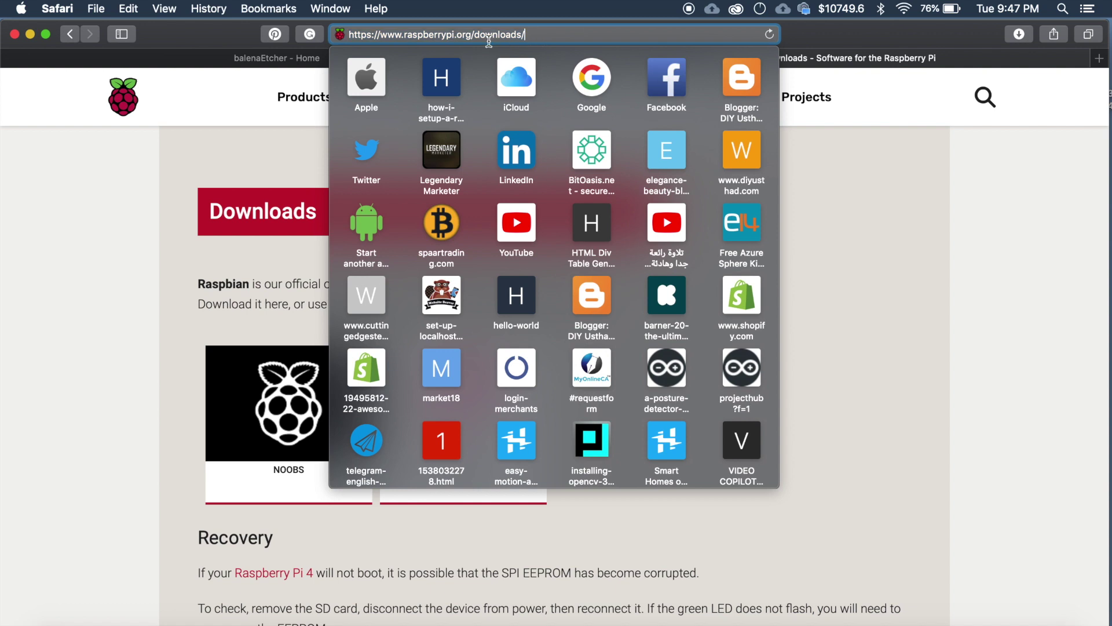
pyautogui.click(828, 211)
pyautogui.scroll(-10, 770, 322)
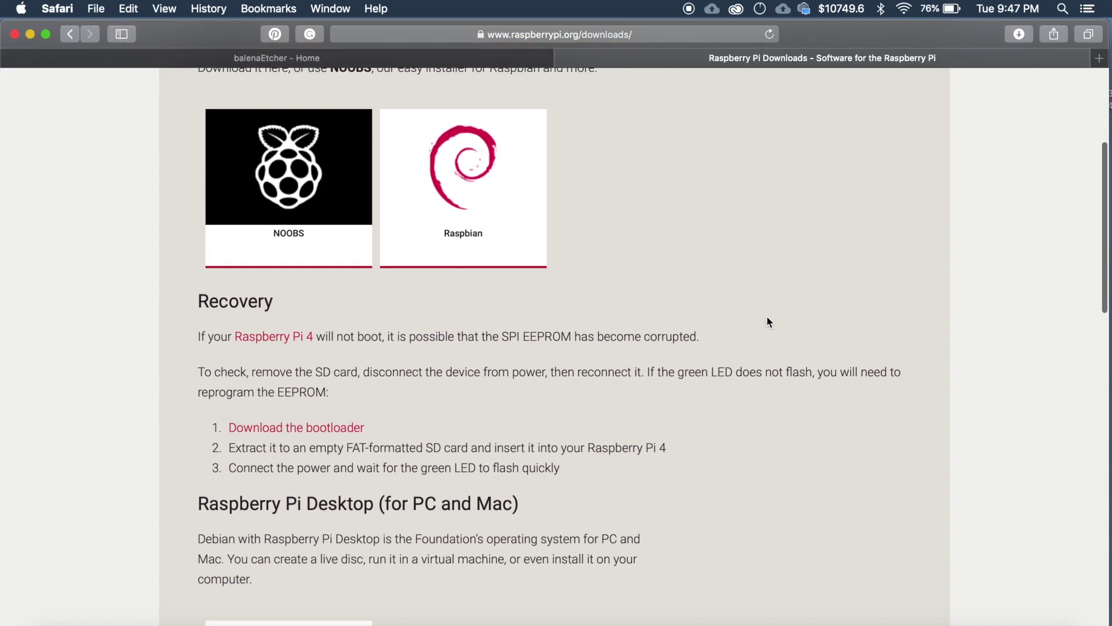
pyautogui.scroll(5, 770, 322)
pyautogui.scroll(5, 769, 322)
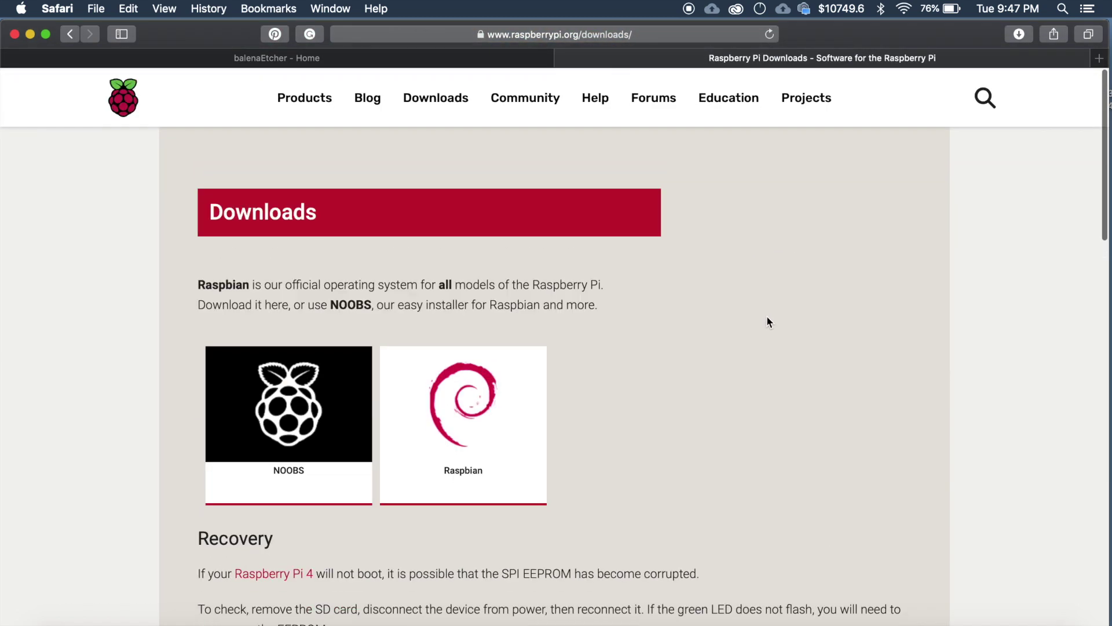
# Open the Raspbian download page and locate the Raspbian Buster Lite (426 MB) entry
pyautogui.click(484, 443)
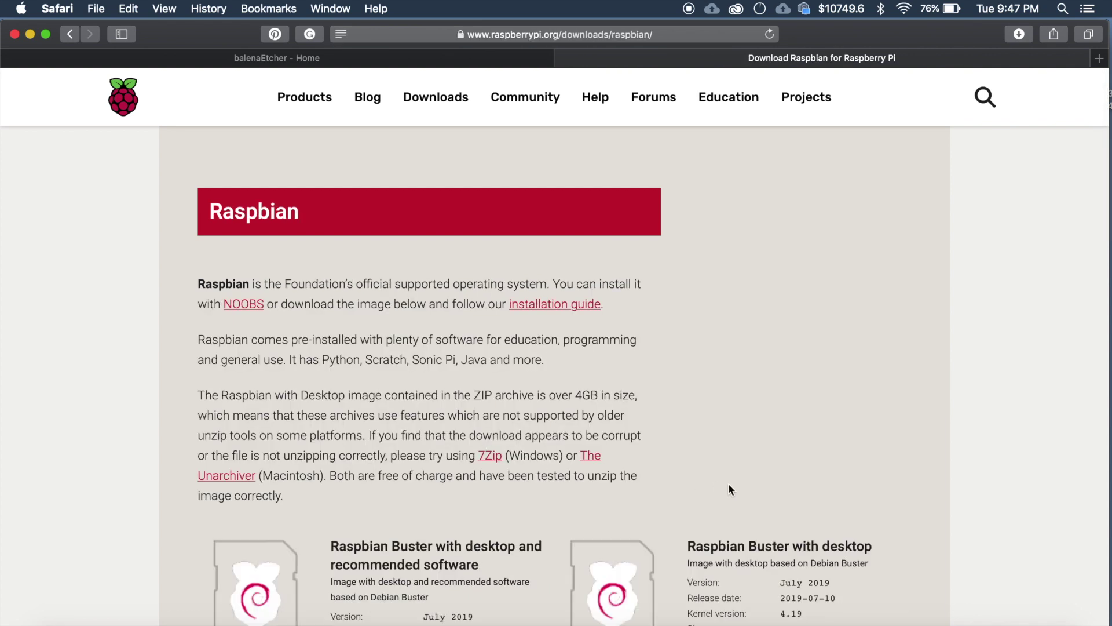
pyautogui.scroll(-10, 729, 490)
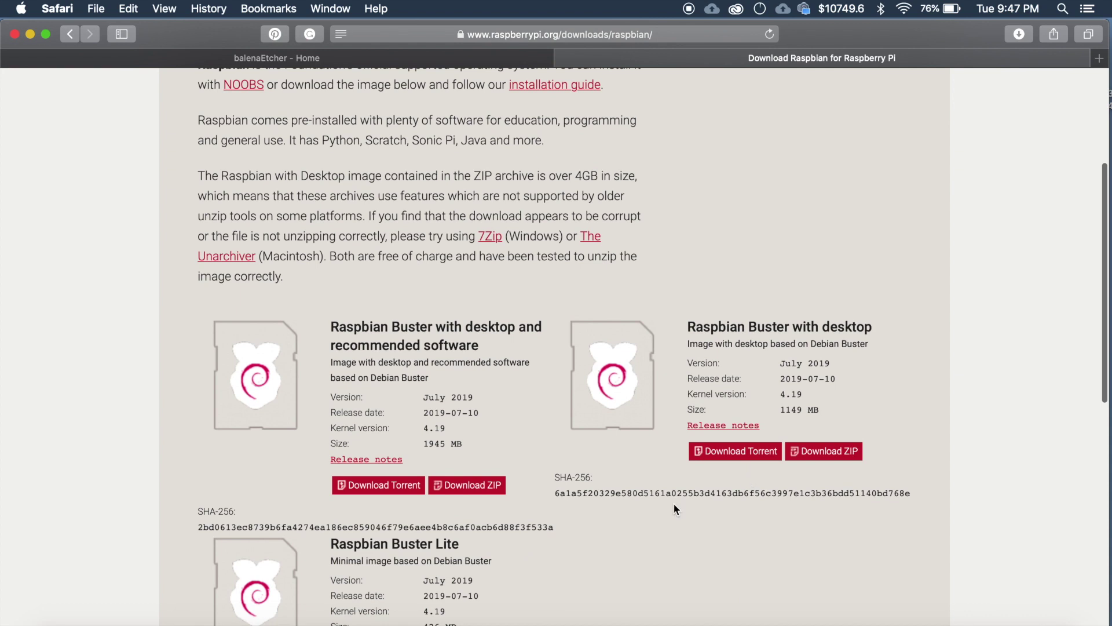
pyautogui.moveTo(368, 396); pyautogui.dragTo(485, 398)
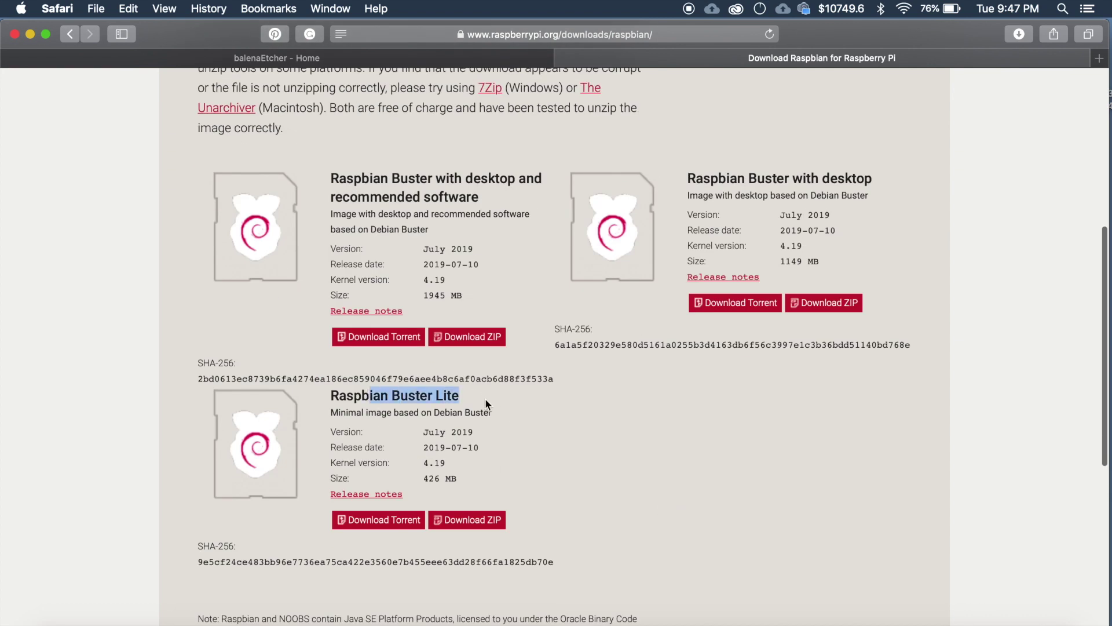
pyautogui.click(541, 405)
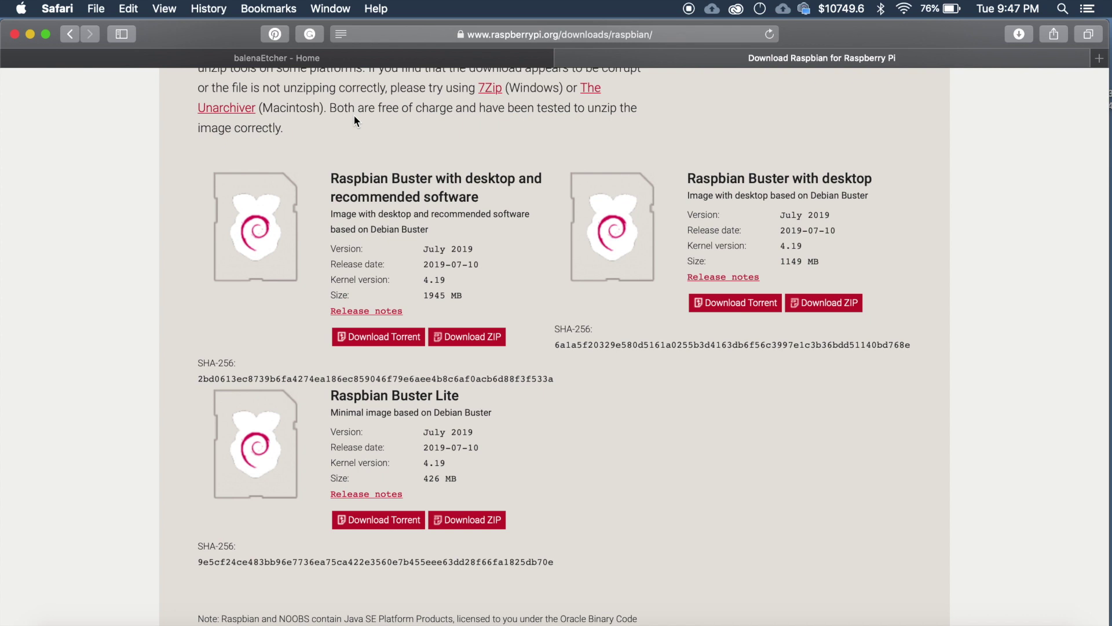
# On the balenaEtcher home page, view the Windows and Linux builds of Etcher v1.5.56
pyautogui.click(510, 60)
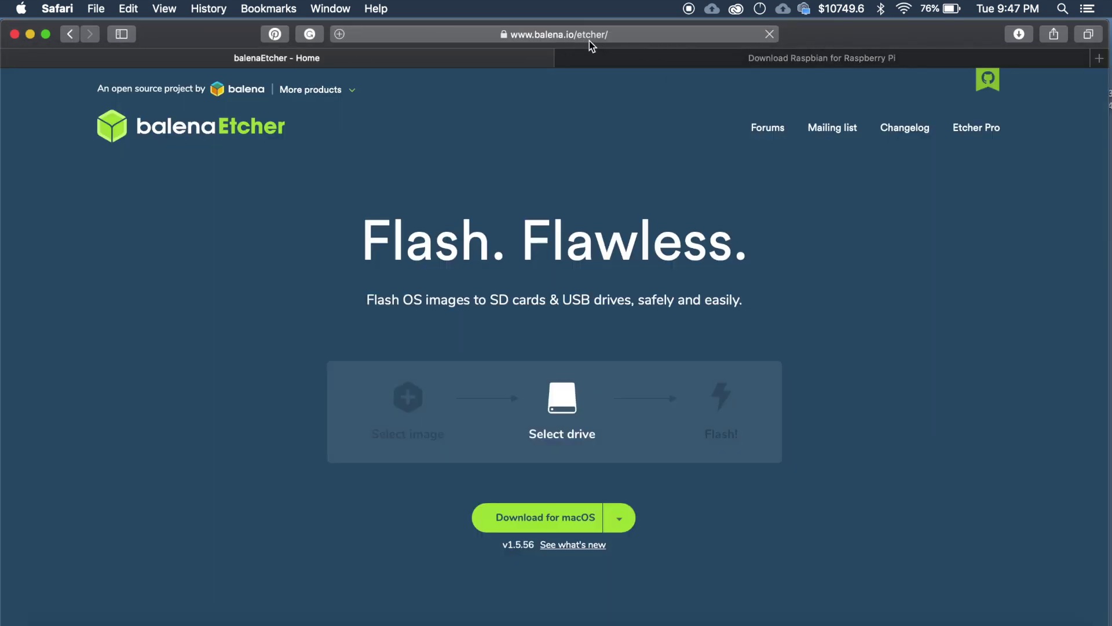
pyautogui.scroll(-2, 637, 371)
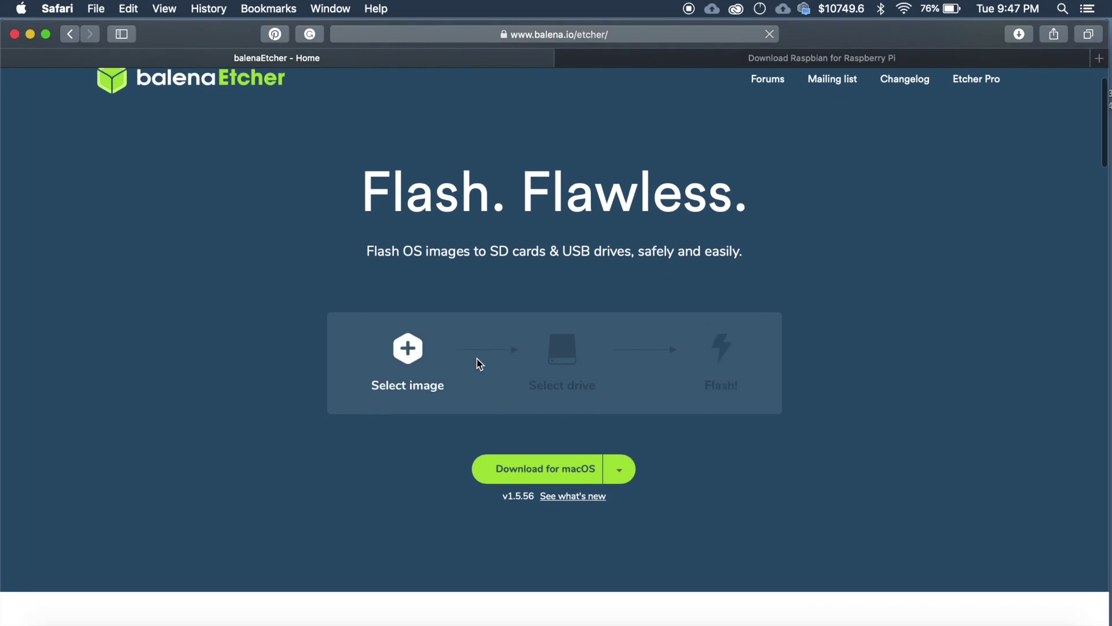
pyautogui.scroll(1, 523, 367)
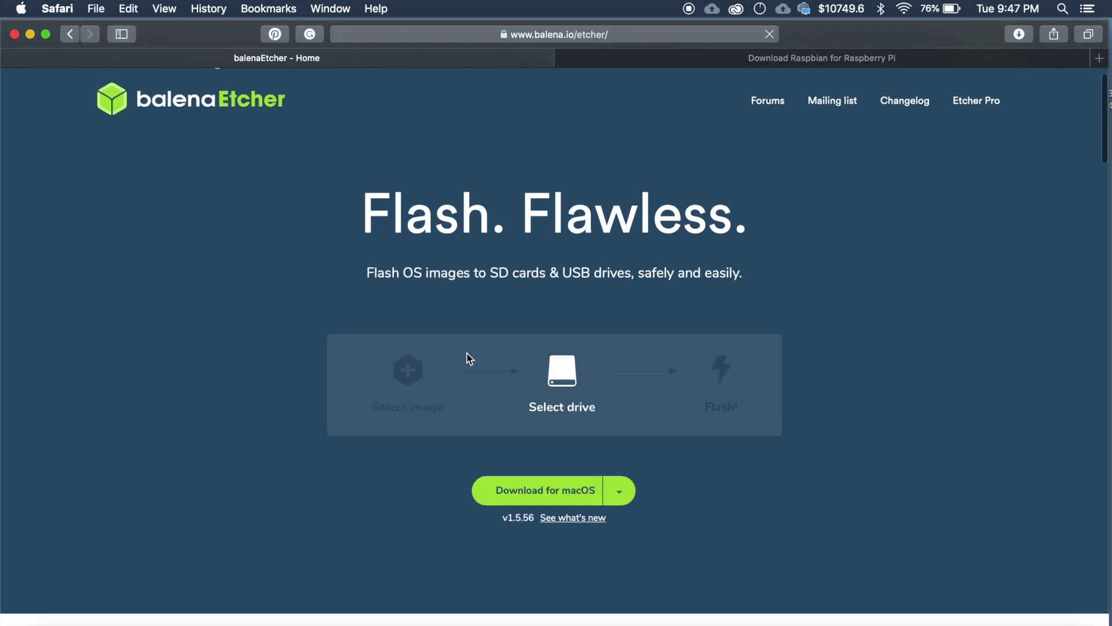
pyautogui.click(620, 497)
pyautogui.scroll(-5, 637, 522)
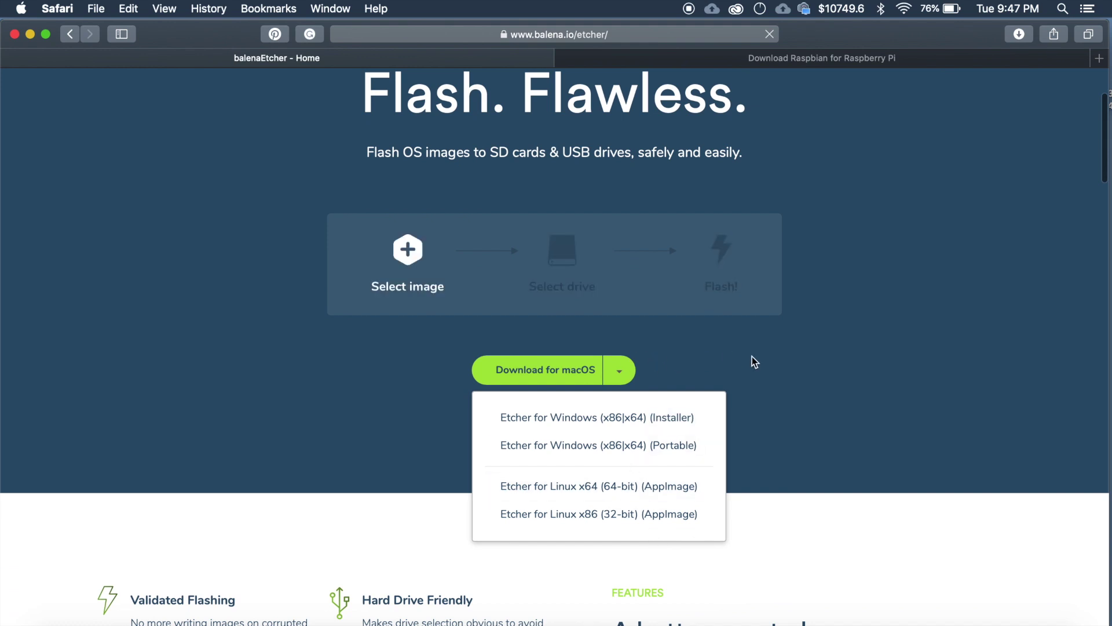
pyautogui.click(620, 371)
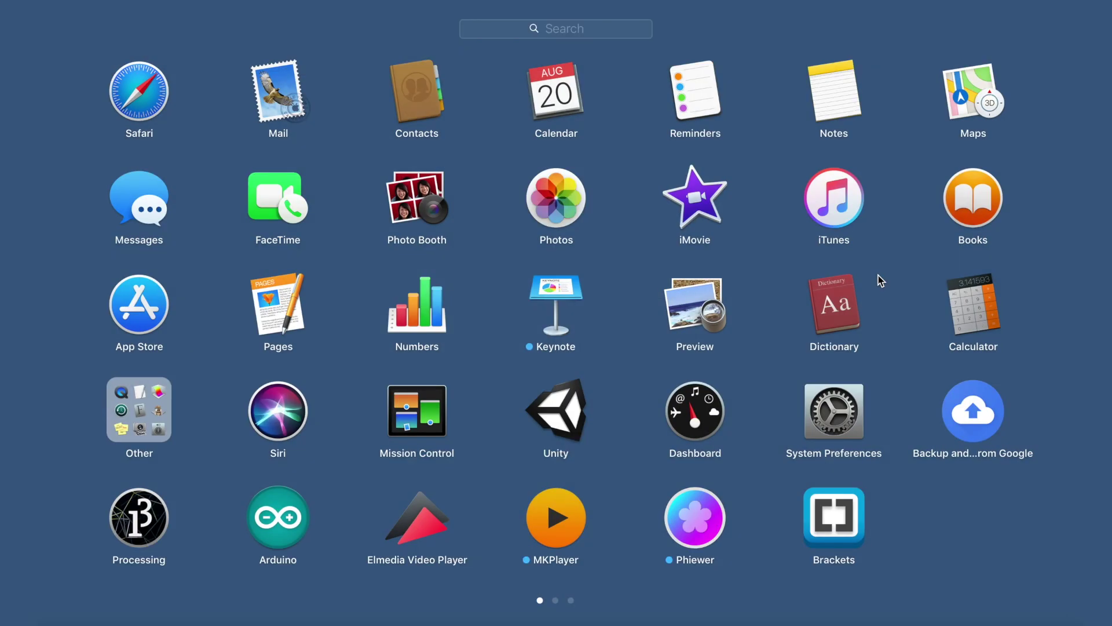
# Launch balenaEtcher and load the 2019-07-10 Raspbian Lite zip as the image
pyautogui.write('etch')
pyautogui.click(560, 96)
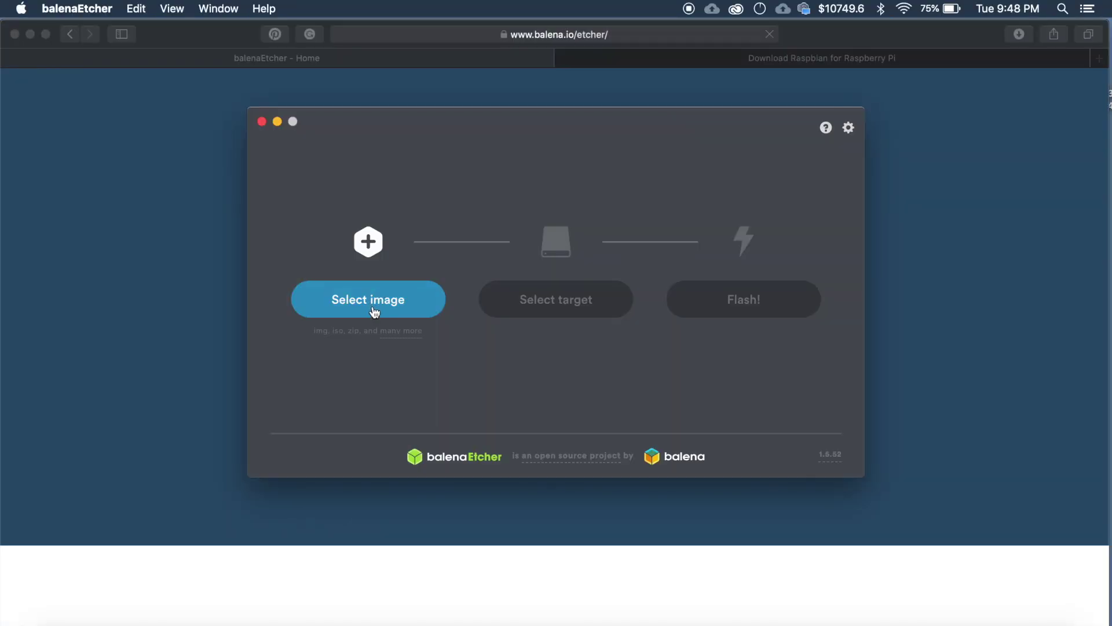
pyautogui.click(374, 313)
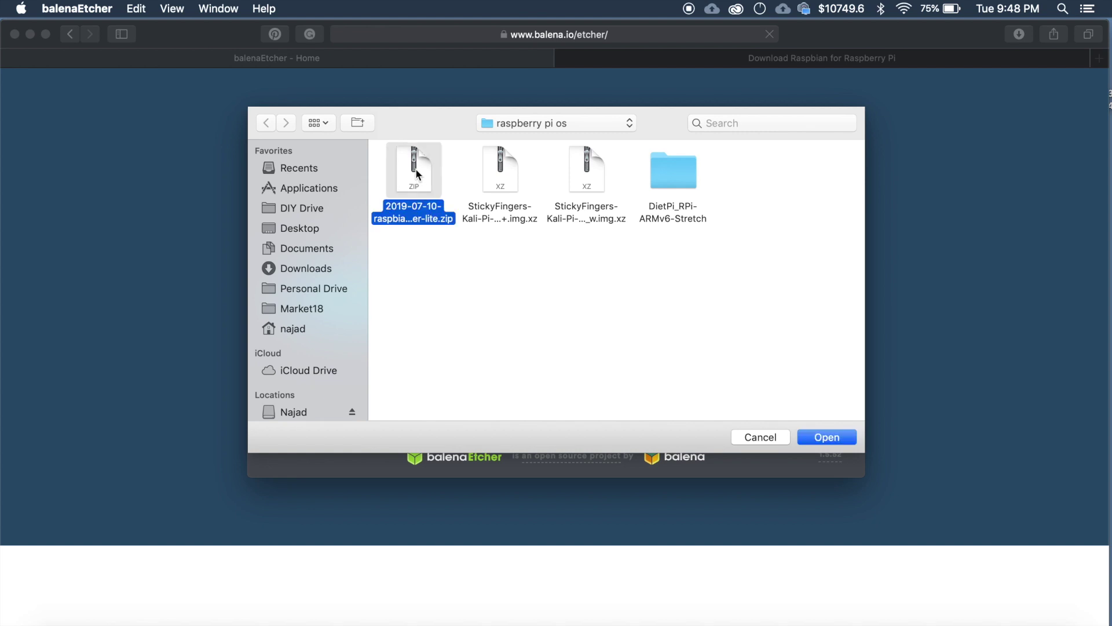
pyautogui.click(421, 179)
pyautogui.click(834, 441)
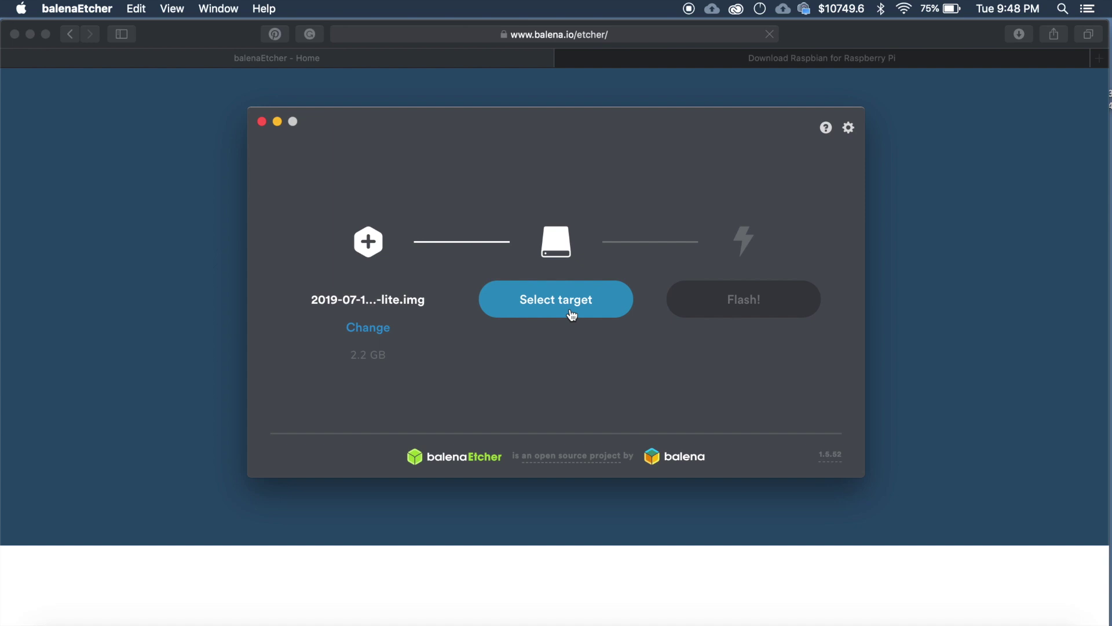
# Choose the 15.93 GB Generic MassStorageClass Media drive as the flash target
pyautogui.click(571, 311)
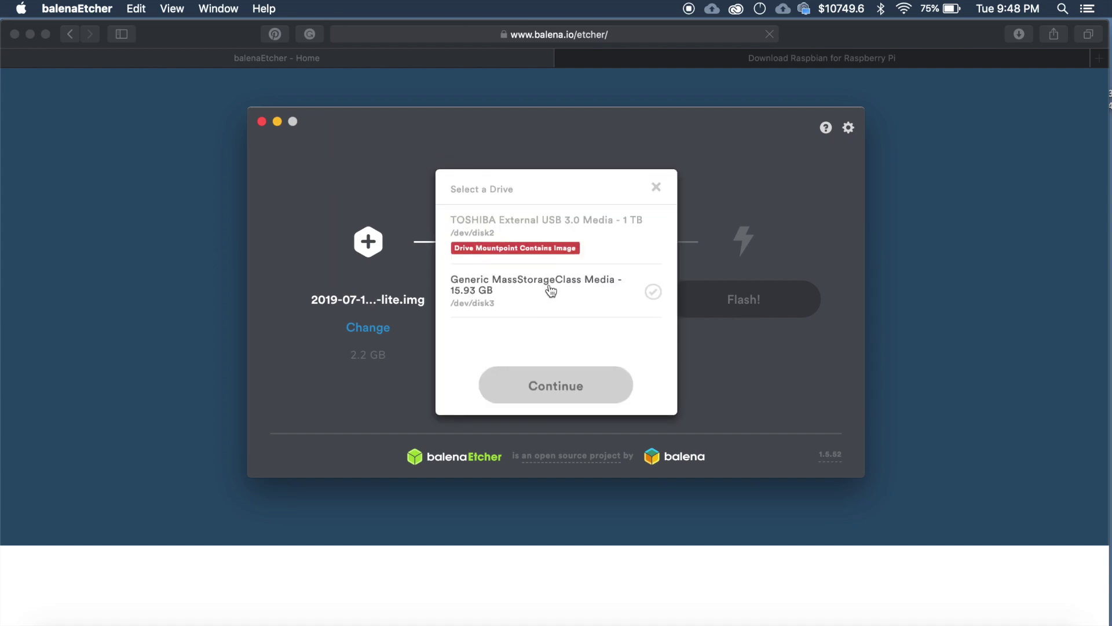
pyautogui.click(587, 288)
pyautogui.click(596, 386)
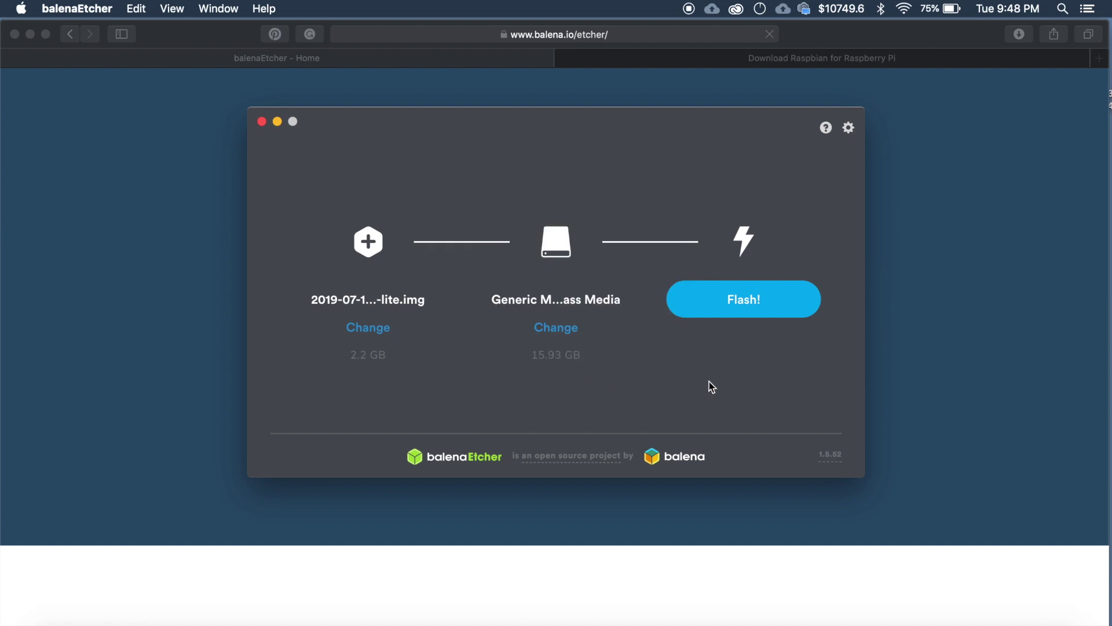
# Flash Raspbian Lite to the Generic drive, authorising with the account password, then minimize Etcher
pyautogui.click(750, 309)
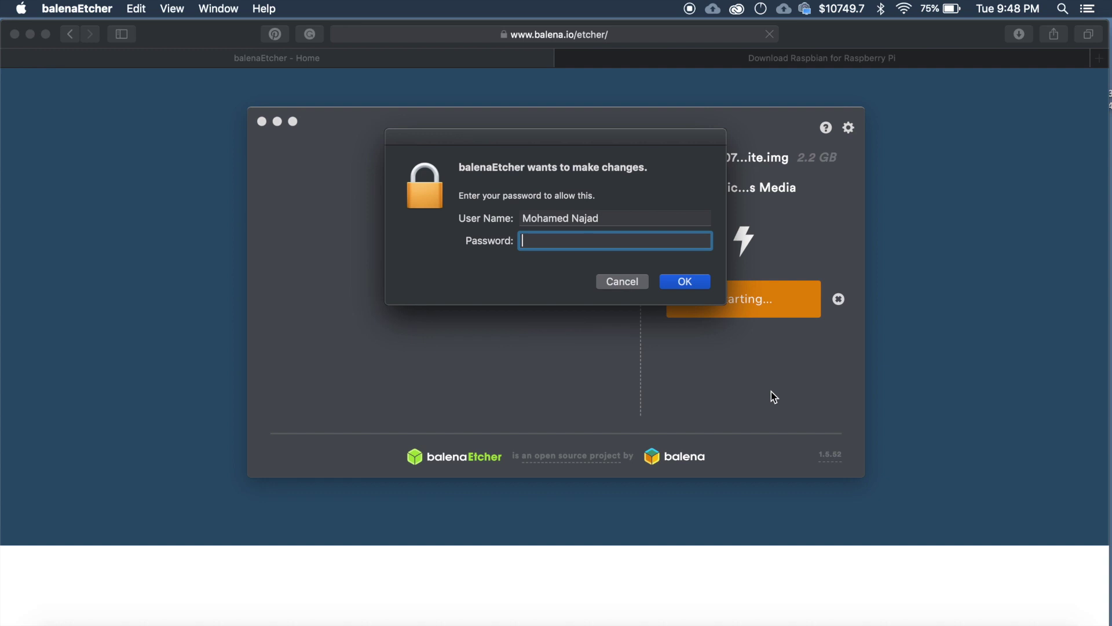
pyautogui.write('**')
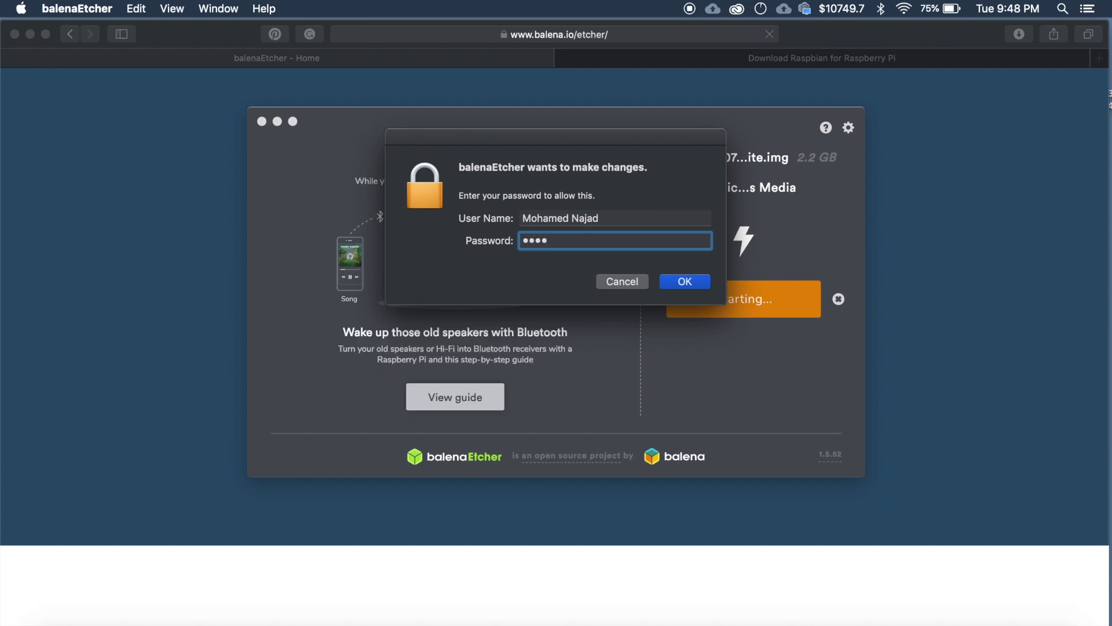
pyautogui.write('******')
pyautogui.press('Return')
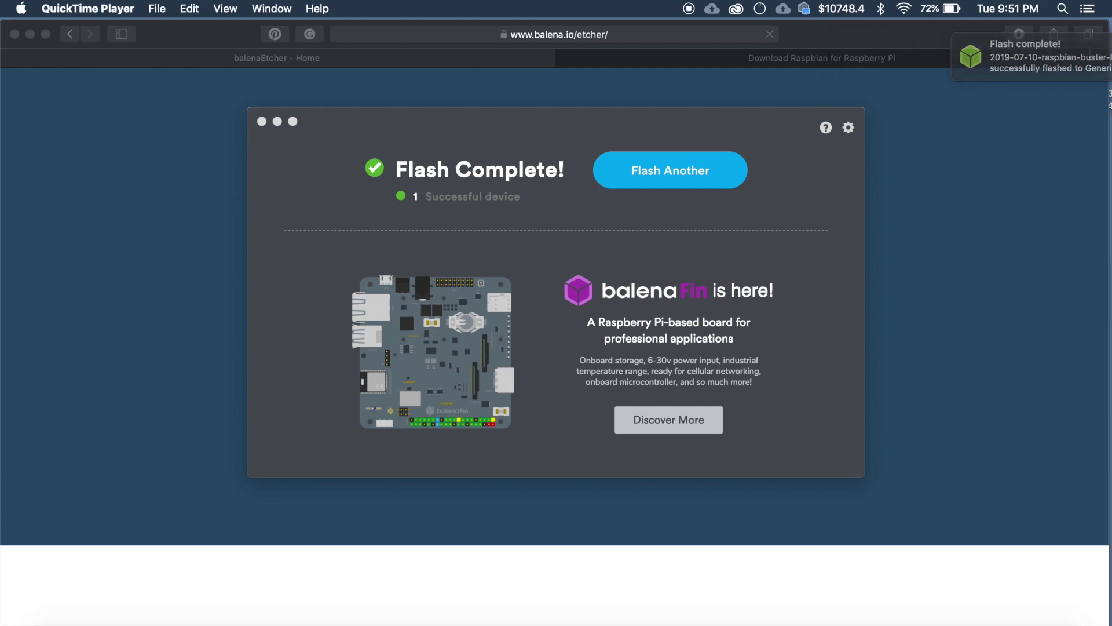
pyautogui.click(277, 121)
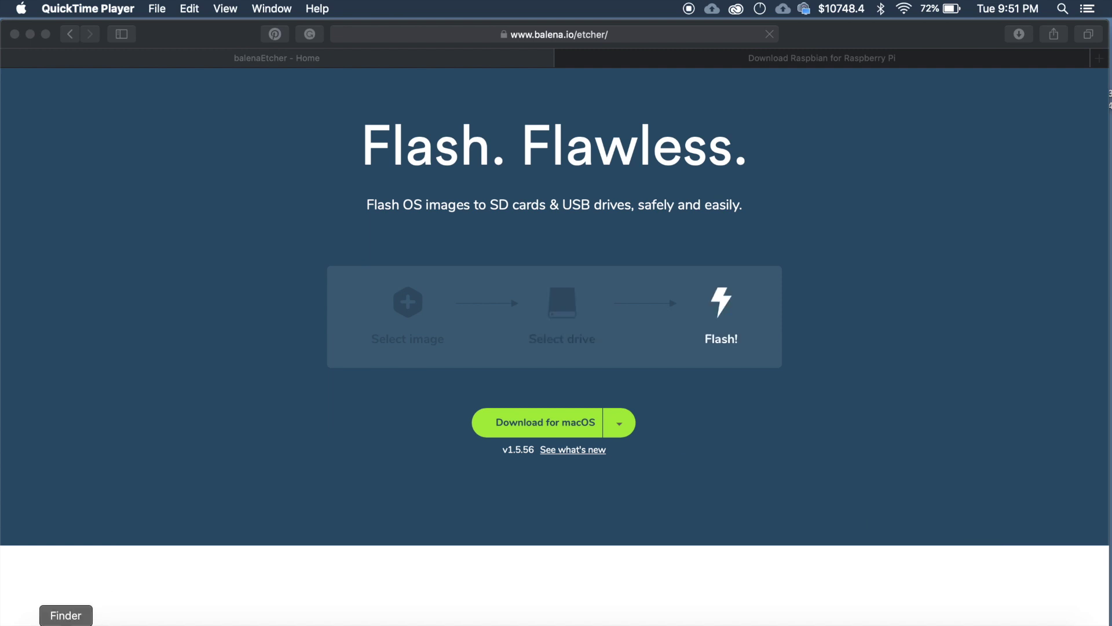
# Show the boot volume's files in an enlarged Finder window, then bring up Launchpad
pyautogui.click(66, 620)
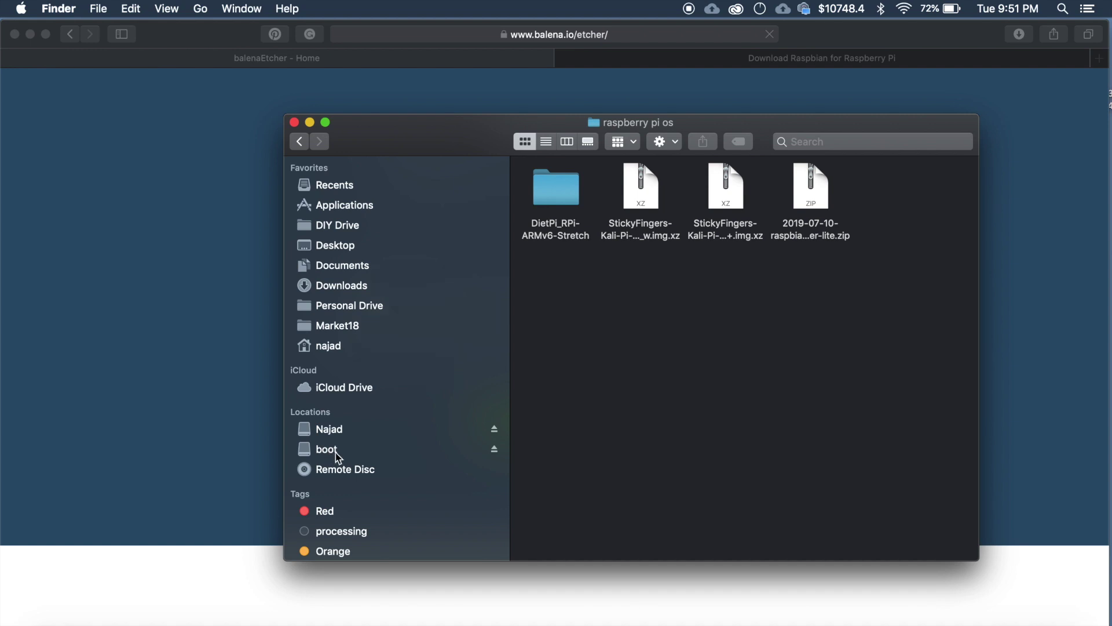
pyautogui.moveTo(402, 162); pyautogui.dragTo(373, 96)
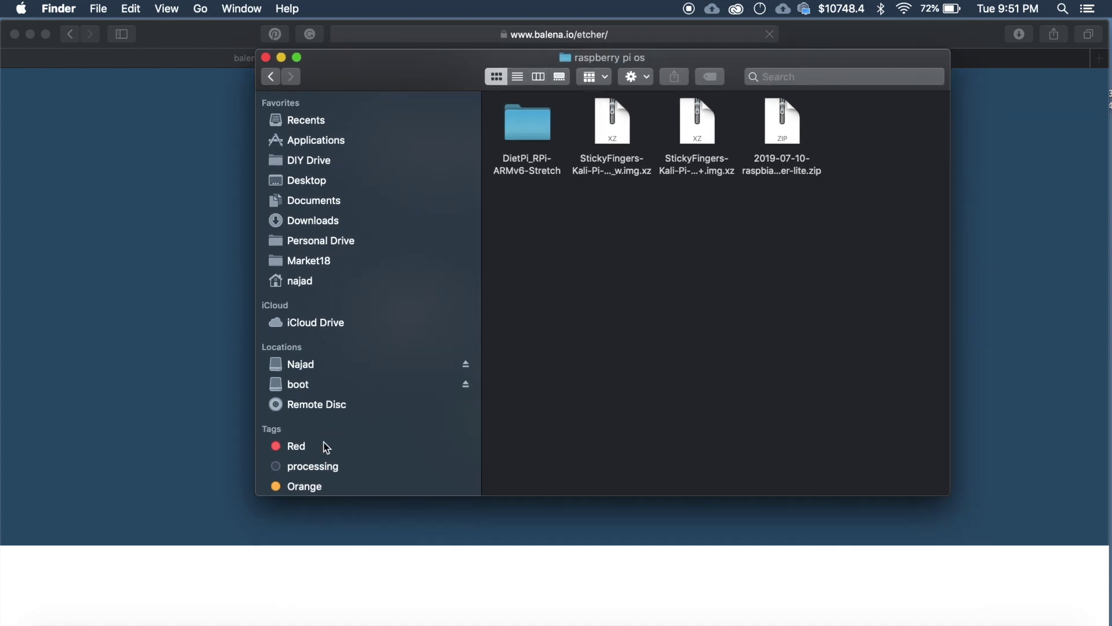
pyautogui.click(302, 394)
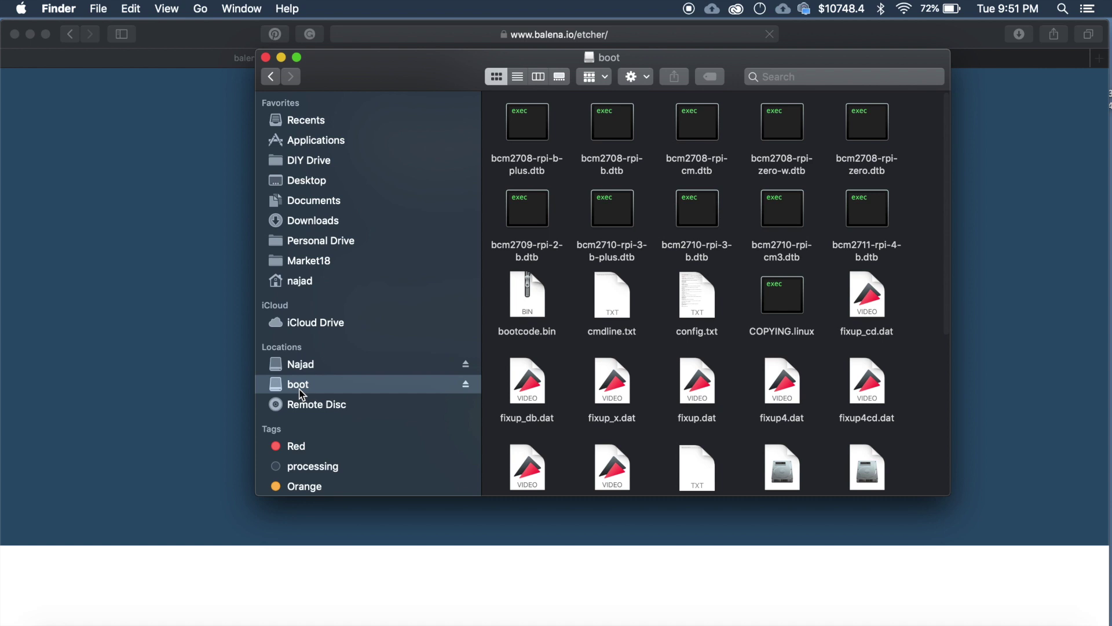
pyautogui.moveTo(412, 75); pyautogui.dragTo(267, 68)
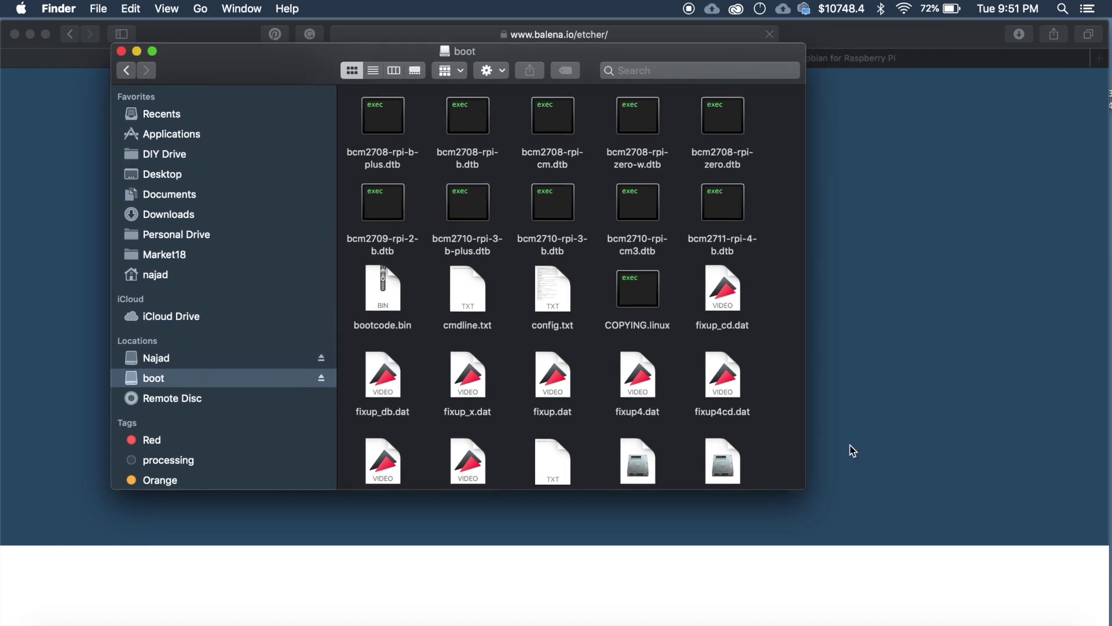
pyautogui.moveTo(787, 485); pyautogui.dragTo(1068, 624)
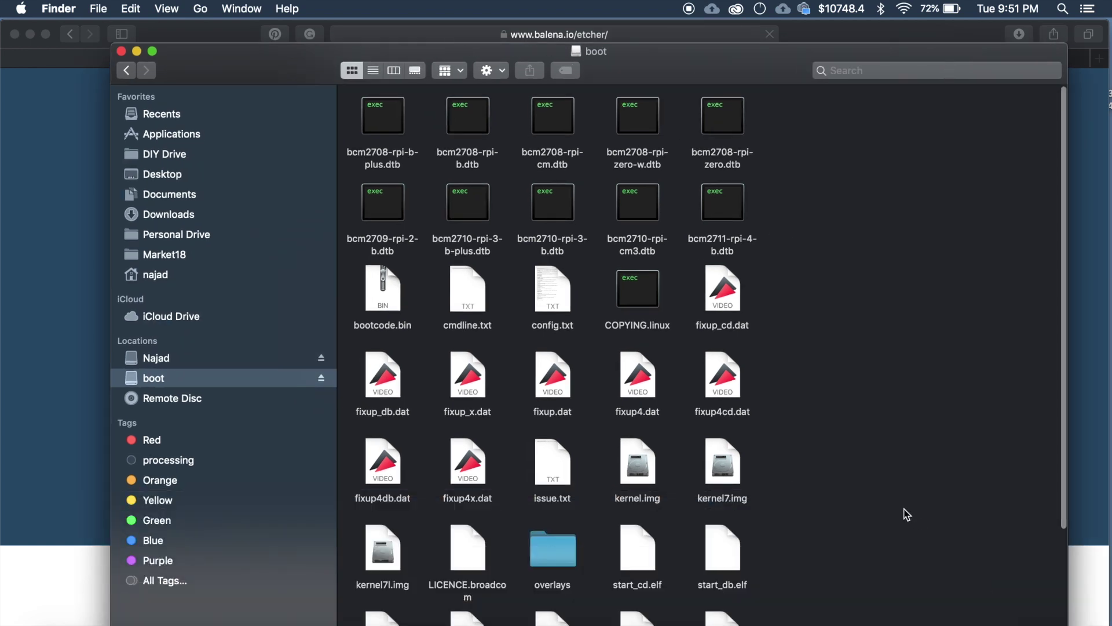
pyautogui.scroll(-5, 854, 485)
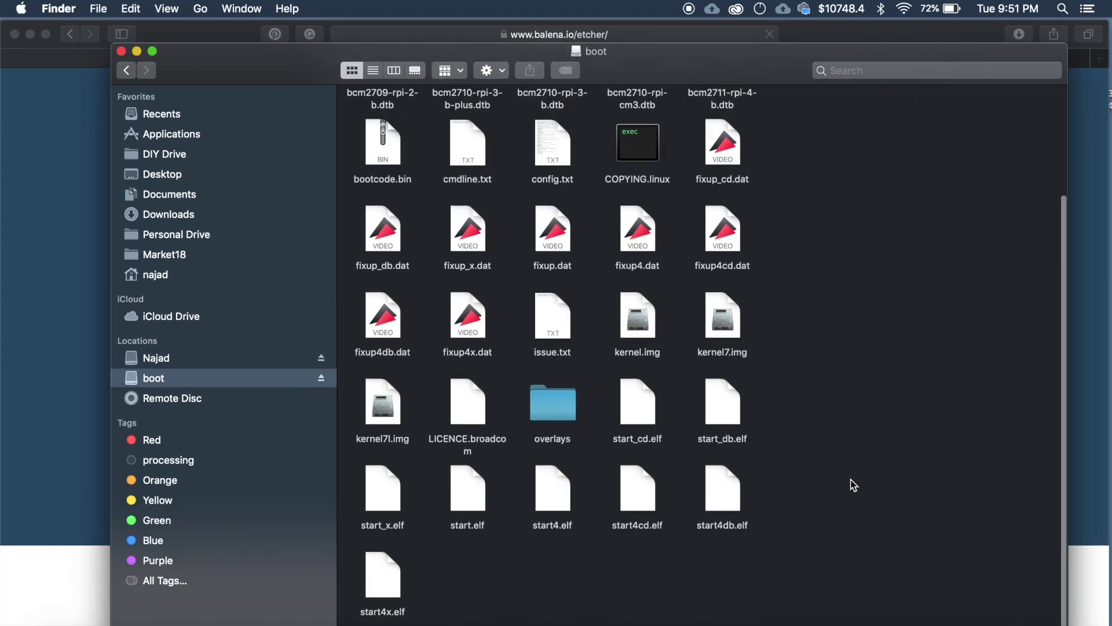
pyautogui.rightClick(820, 339)
pyautogui.click(824, 273)
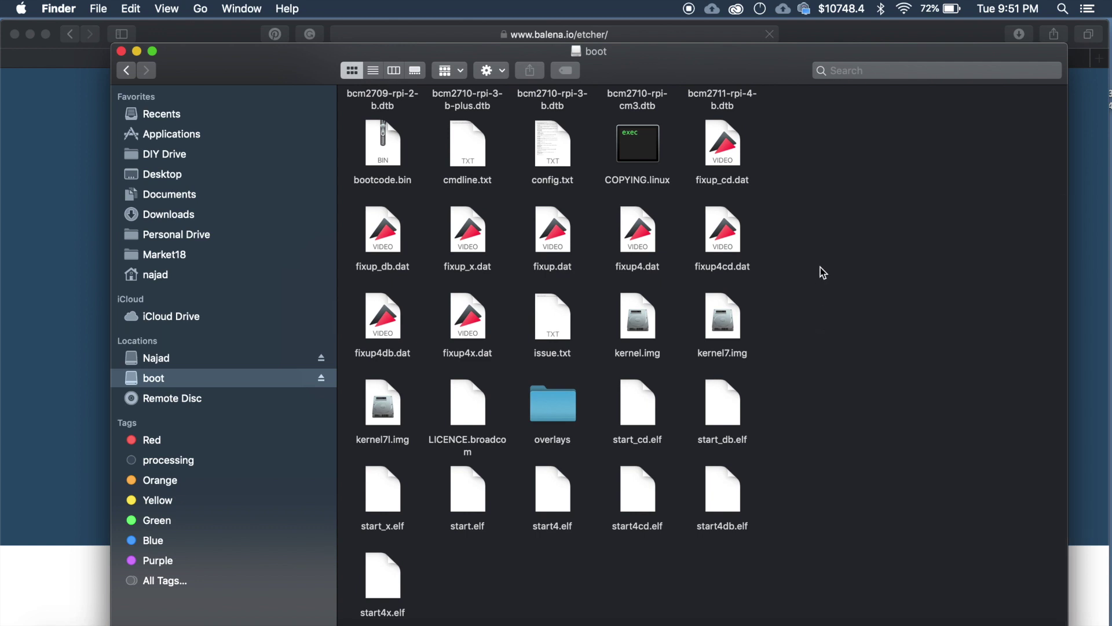
pyautogui.press('F4')
# Create a blank TextEdit document and save it as 'ssh' on the boot volume
pyautogui.write('tex')
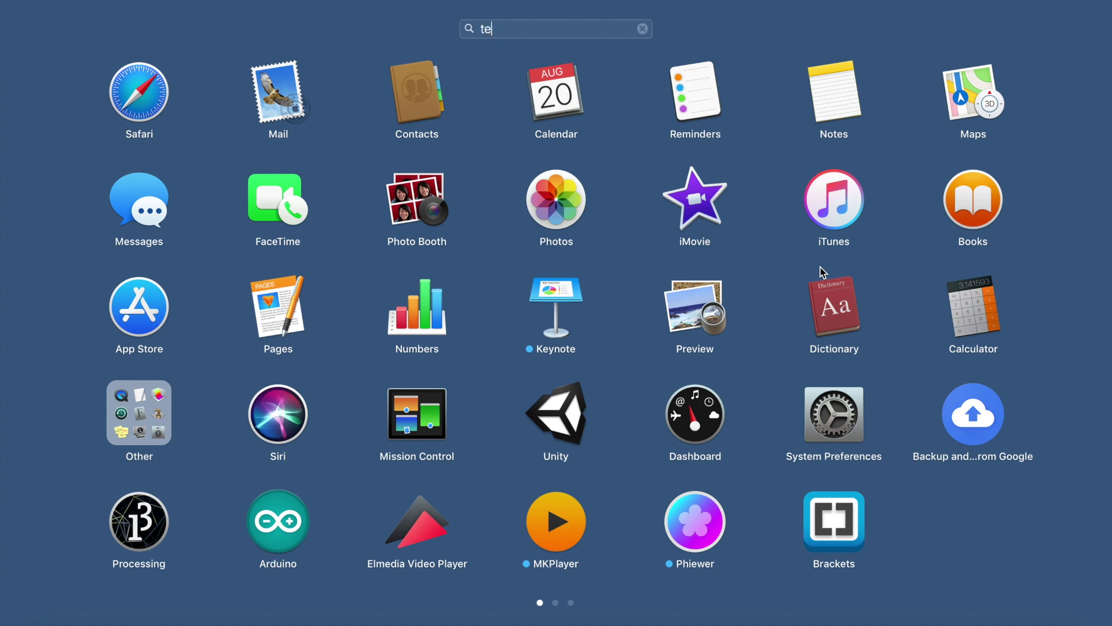
pyautogui.click(488, 85)
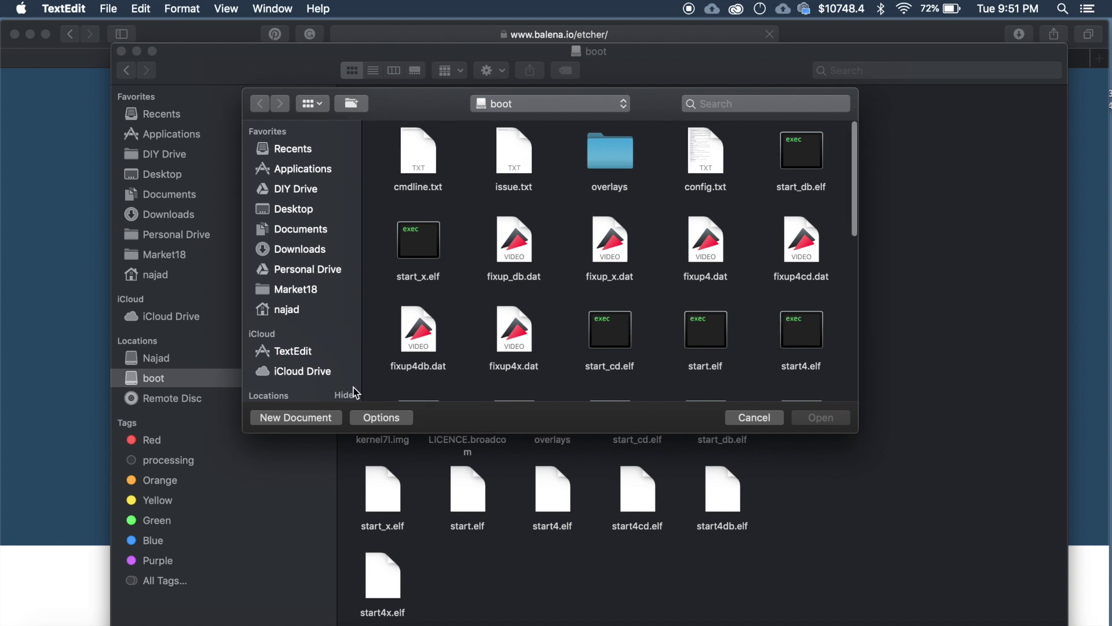
pyautogui.click(308, 418)
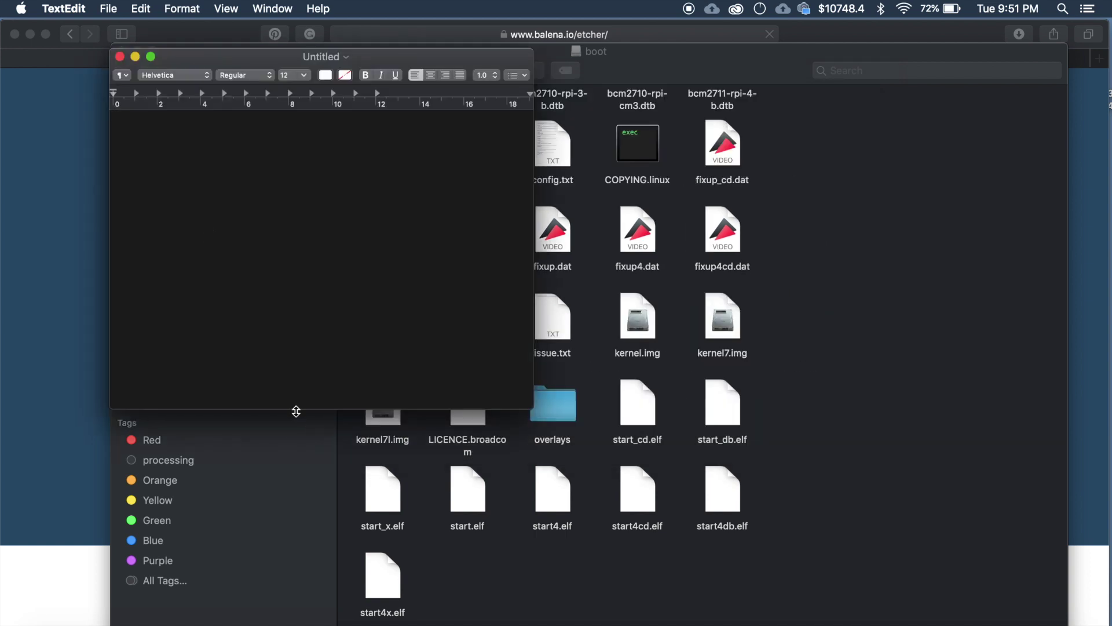
pyautogui.click(109, 9)
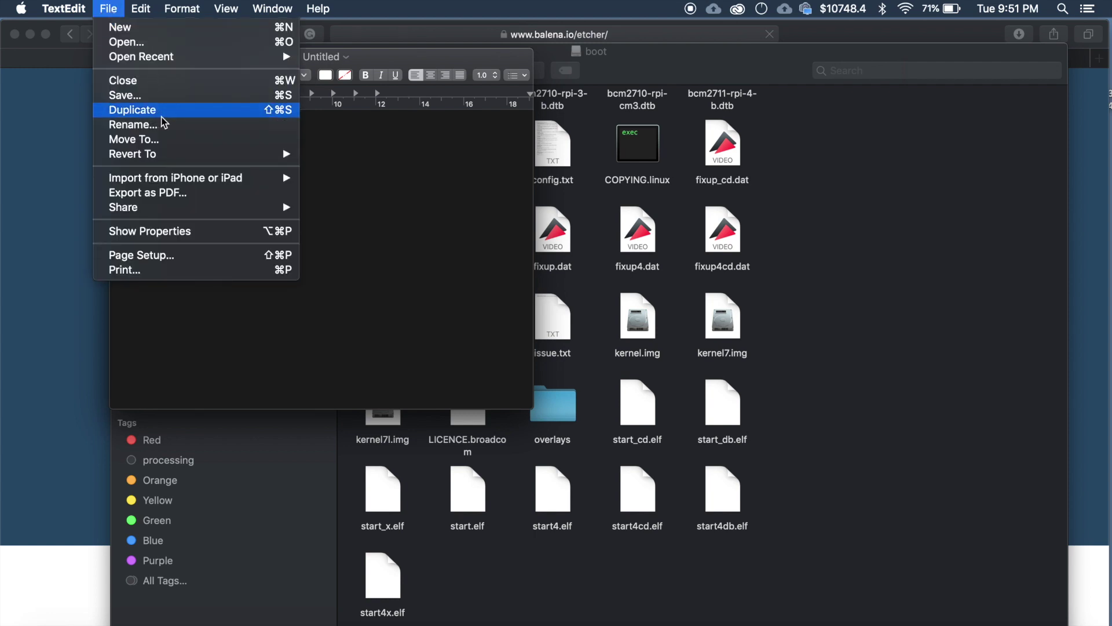
pyautogui.click(146, 95)
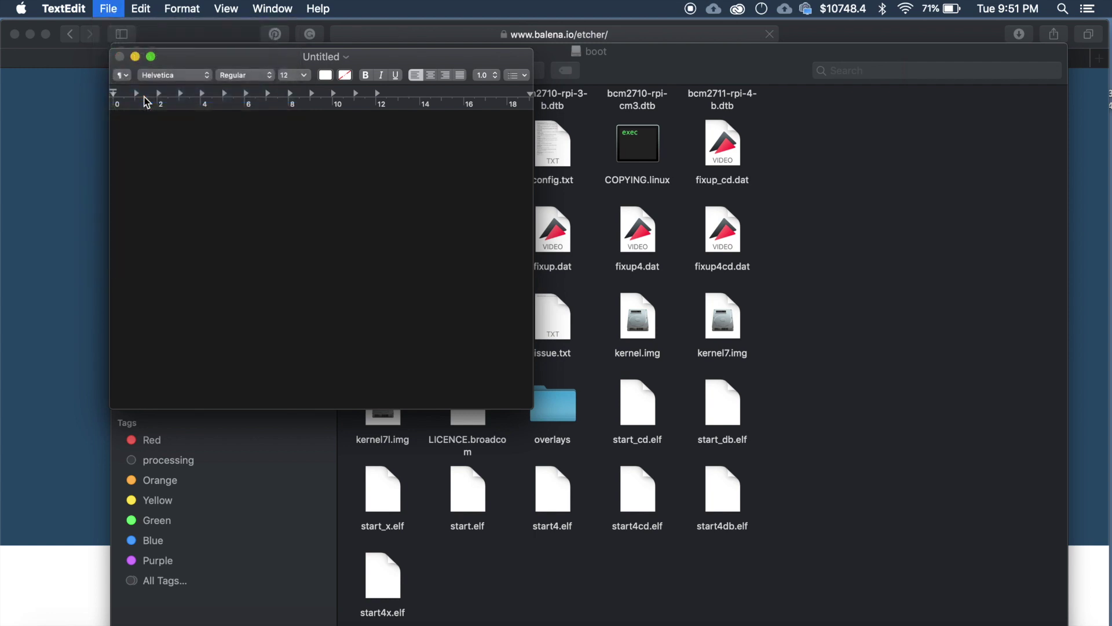
pyautogui.scroll(-5, 53, 309)
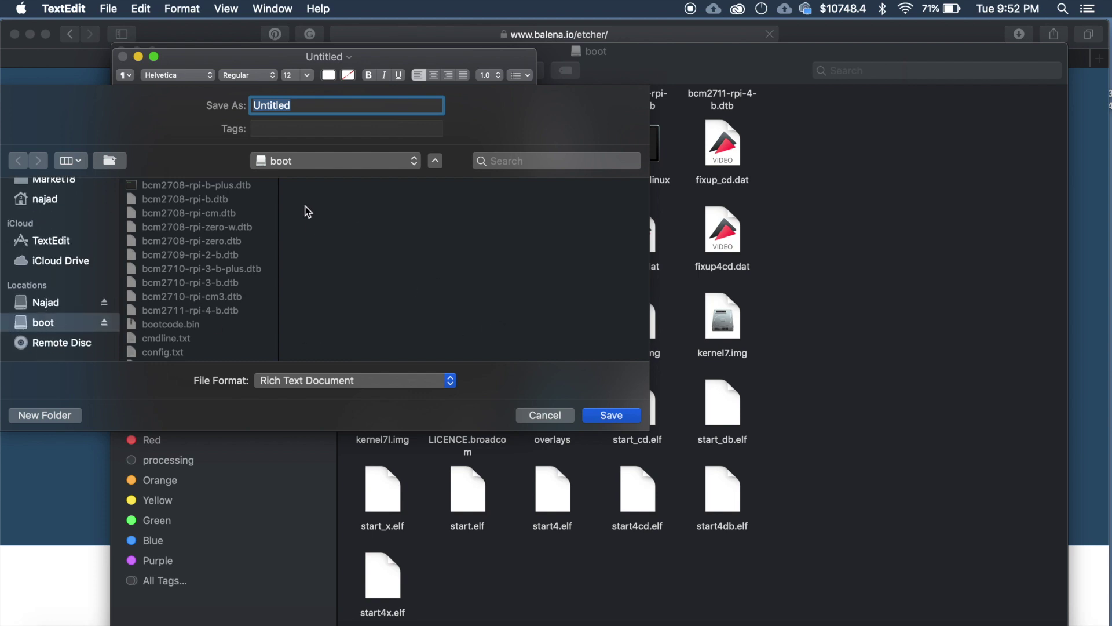
pyautogui.write('ssh')
pyautogui.click(606, 415)
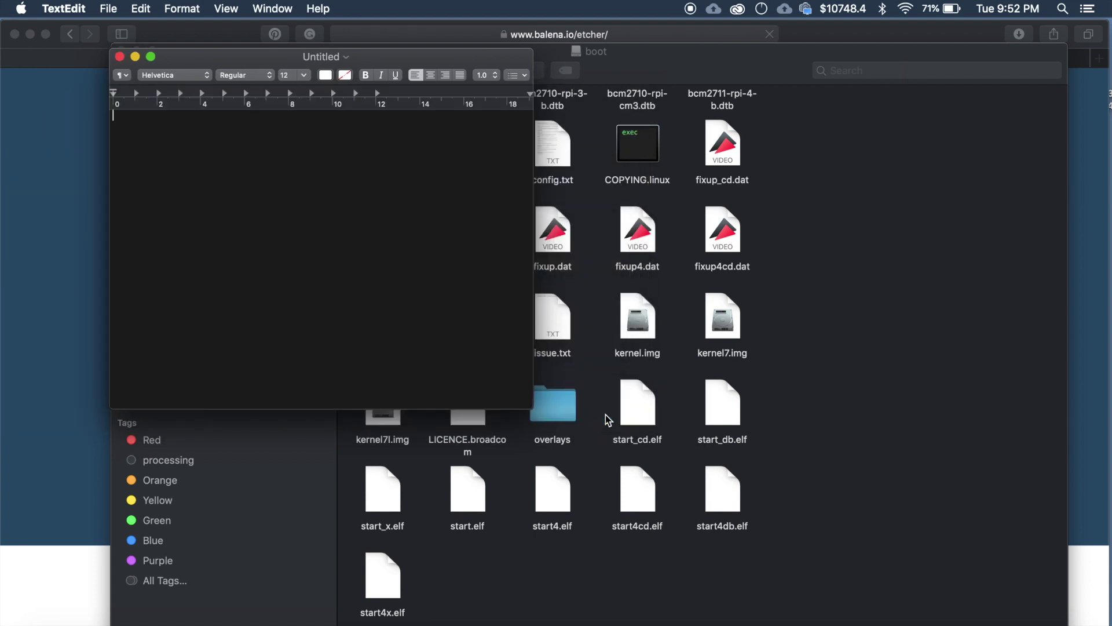
# Close the ssh document and select the new ssh file in the boot folder
pyautogui.click(120, 57)
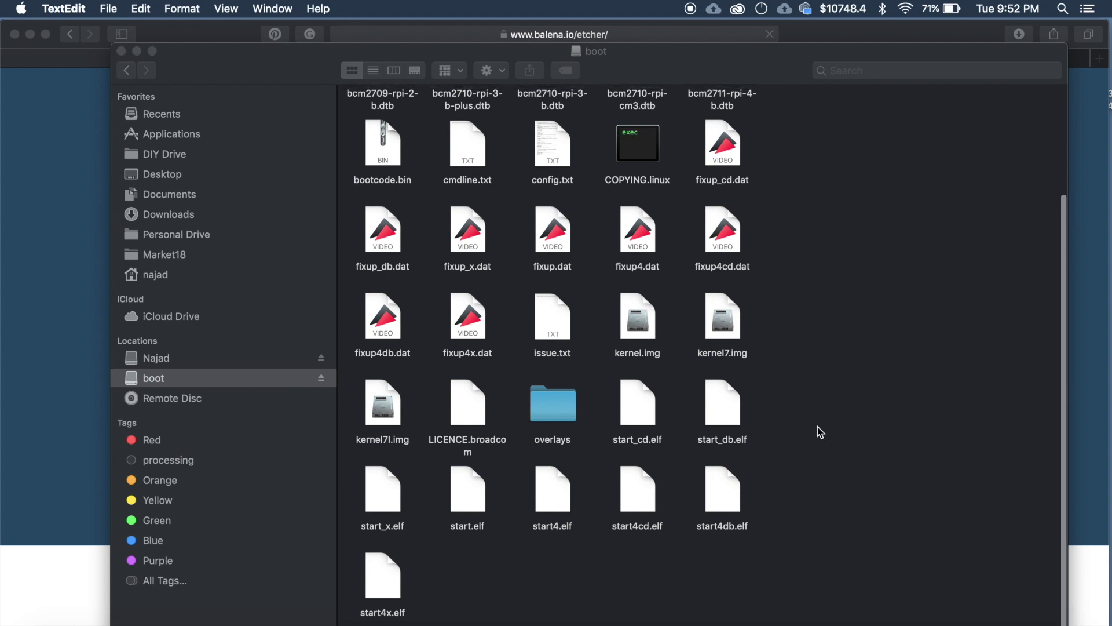
pyautogui.scroll(5, 819, 426)
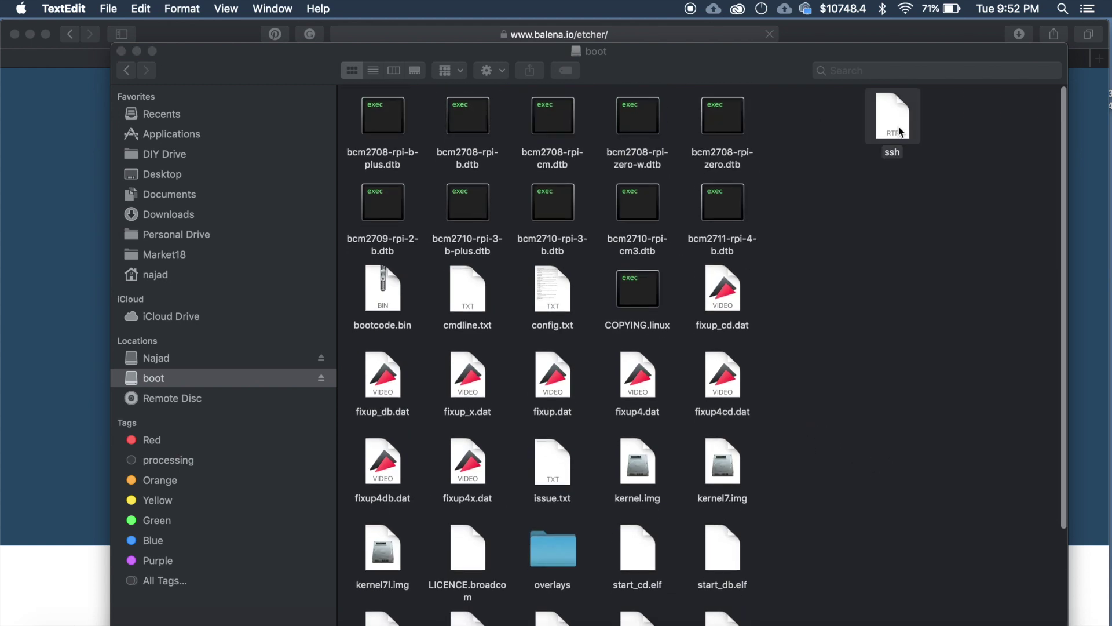
pyautogui.click(872, 225)
pyautogui.click(841, 121)
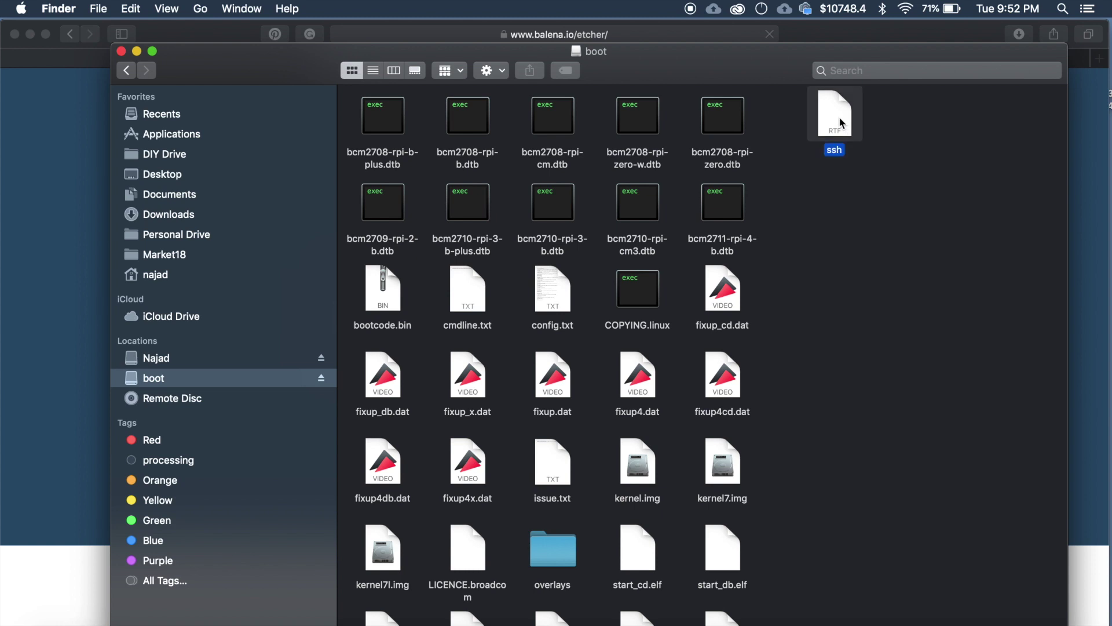
# Through Get Info, delete the .rtf extension from the ssh file and confirm its removal
pyautogui.rightClick(841, 123)
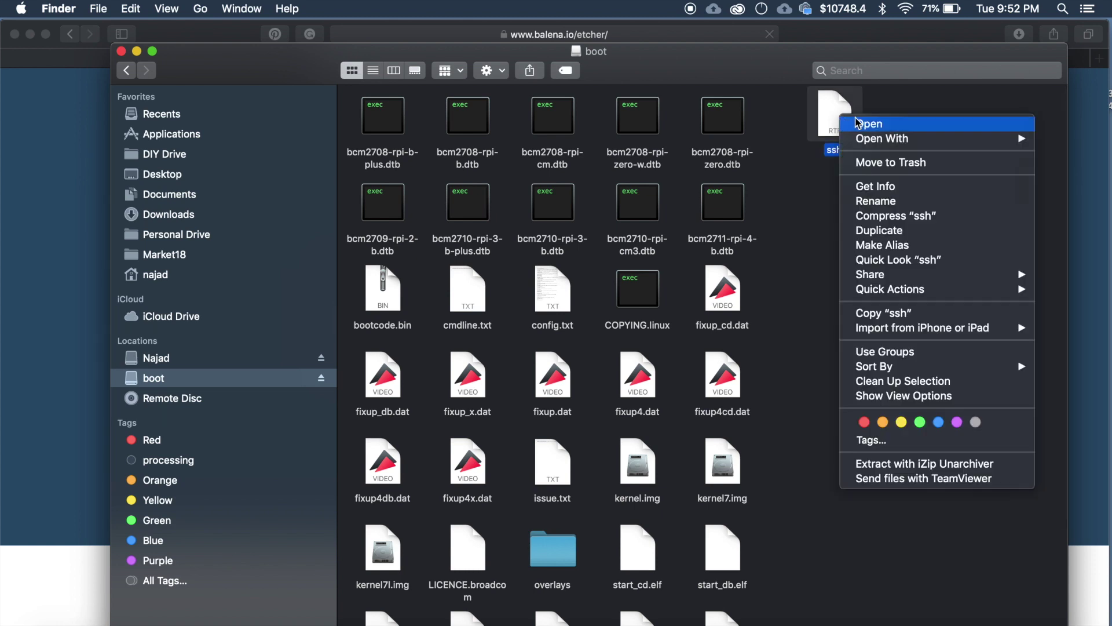
pyautogui.click(889, 188)
pyautogui.click(67, 311)
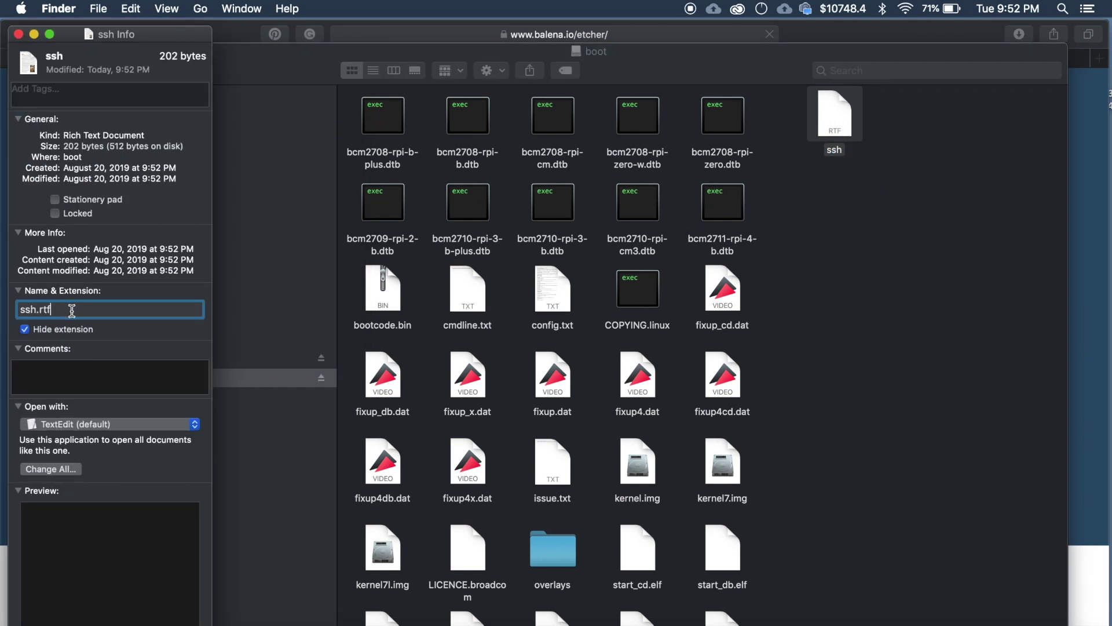
pyautogui.press('BackSpace')
pyautogui.press('Return')
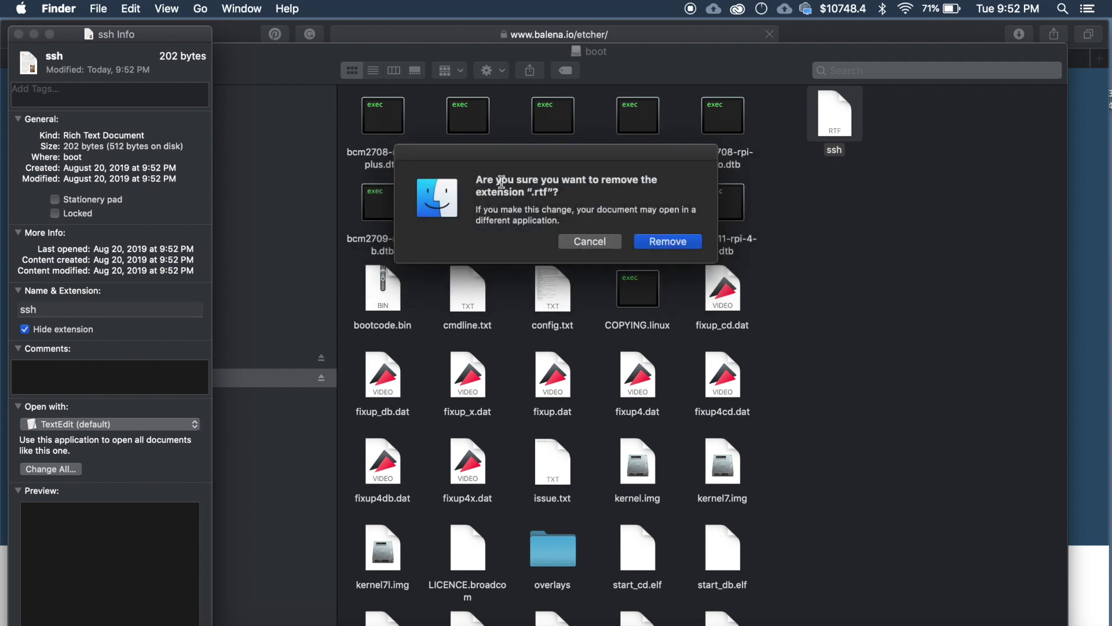
pyautogui.click(667, 241)
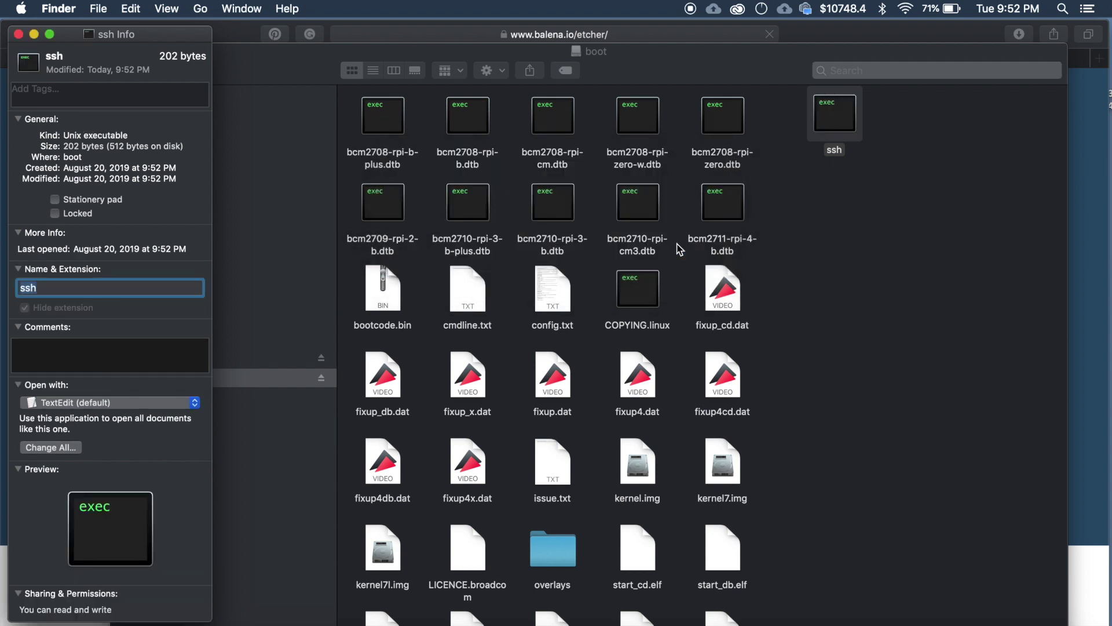
pyautogui.click(18, 33)
pyautogui.moveTo(846, 120); pyautogui.dragTo(812, 133)
pyautogui.click(884, 142)
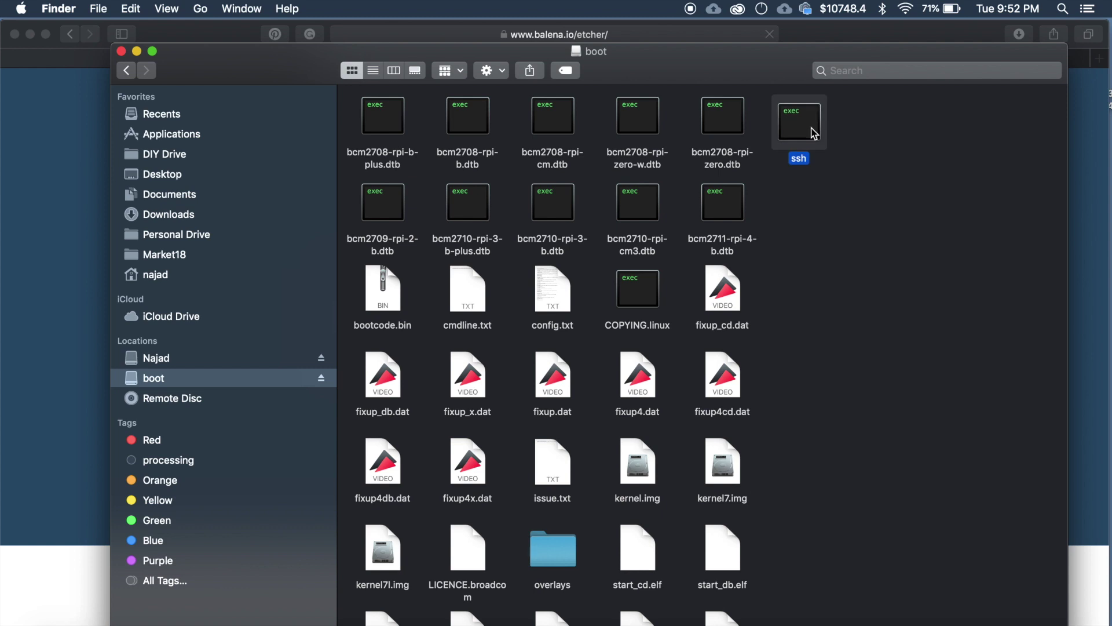
# Eject the boot volume from the Finder sidebar
pyautogui.click(899, 164)
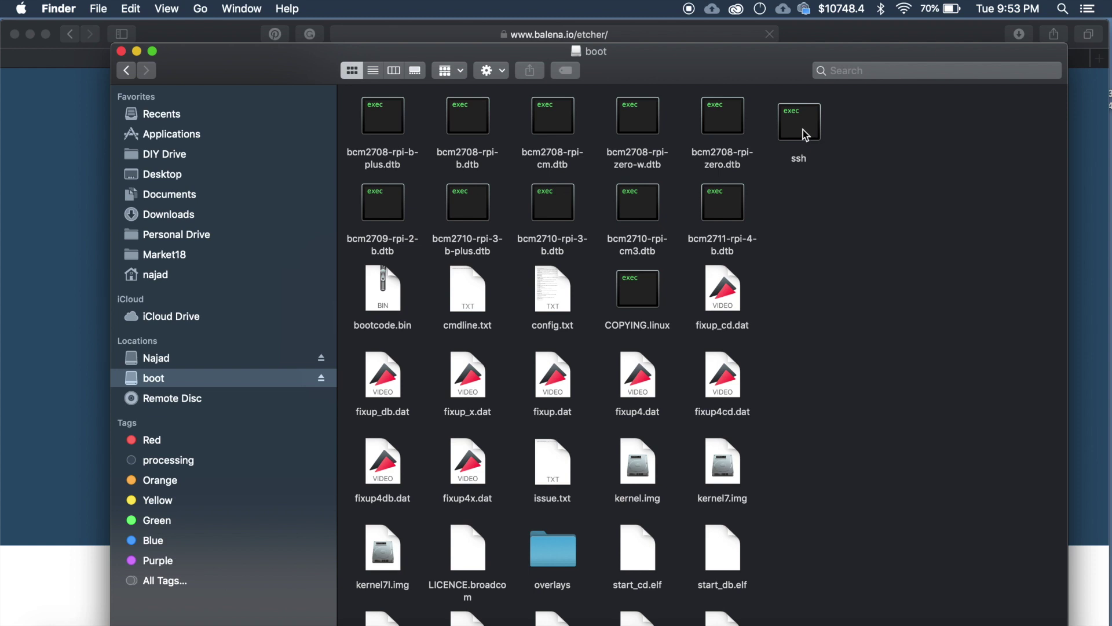
pyautogui.click(322, 379)
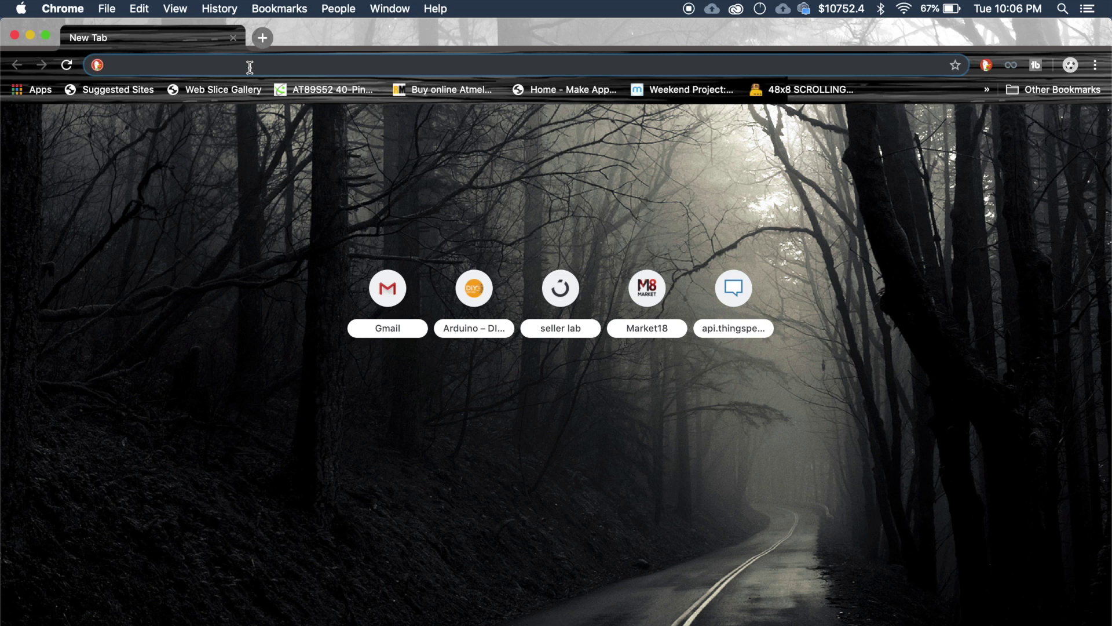
# Load 192.168.1.1 in Chrome and fill in the router's login username and password
pyautogui.write('192')
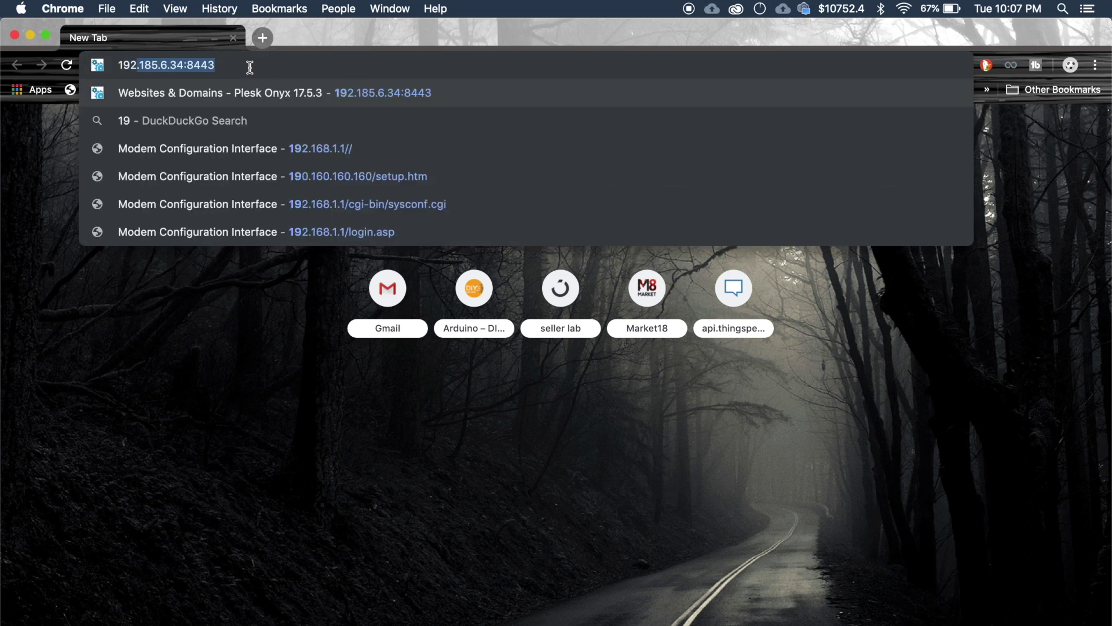
pyautogui.write('.168.')
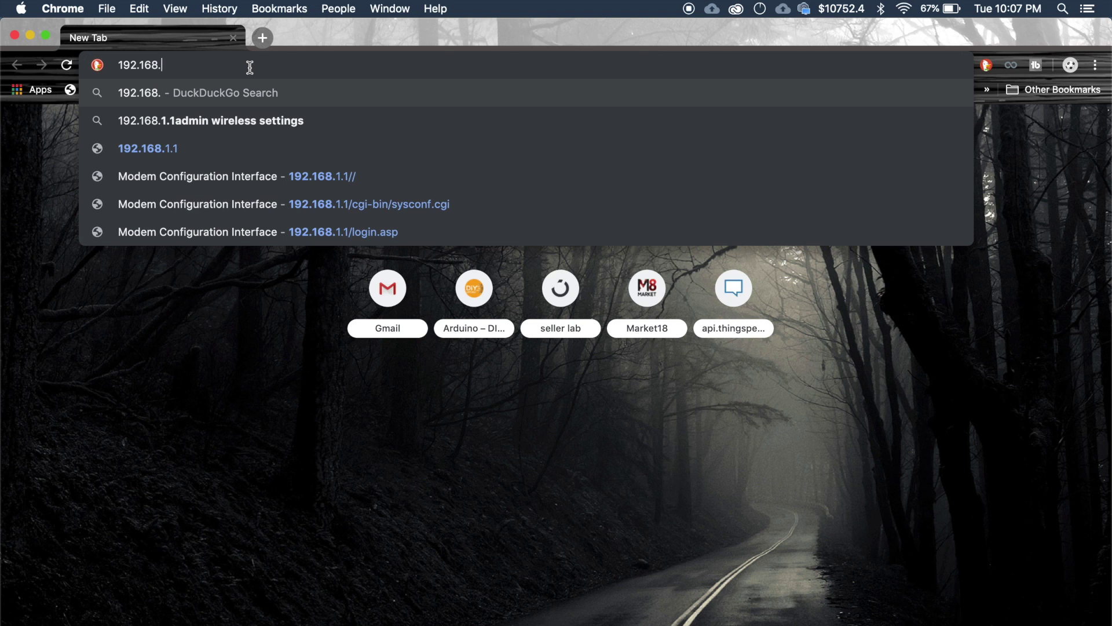
pyautogui.write('.')
pyautogui.press('BackSpace')
pyautogui.write('1.1')
pyautogui.press('Return')
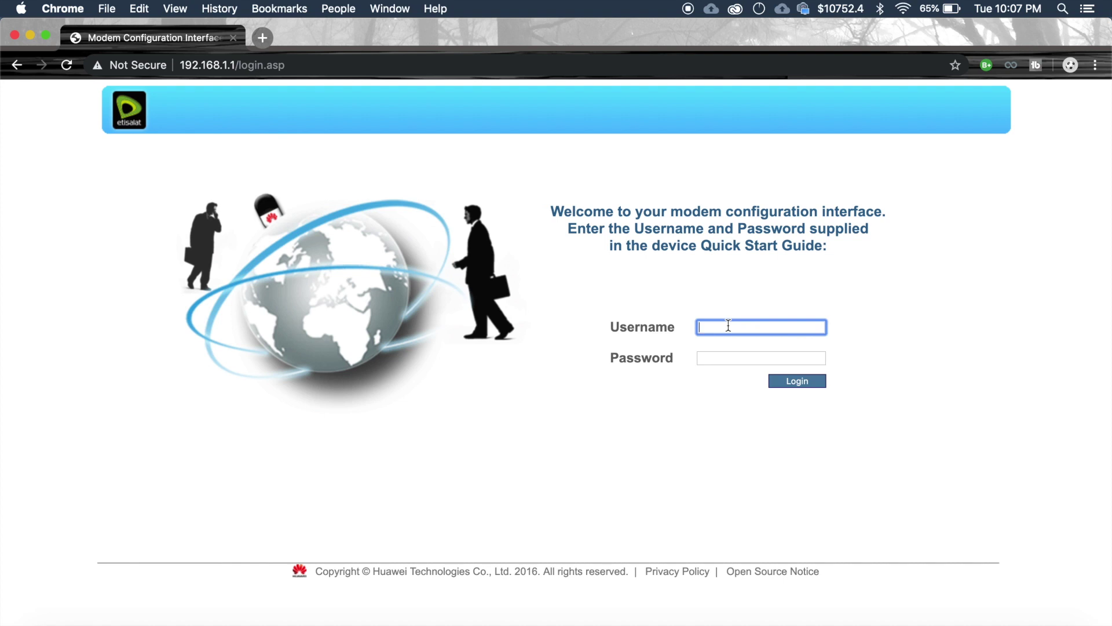
pyautogui.write('User')
pyautogui.press('Tab')
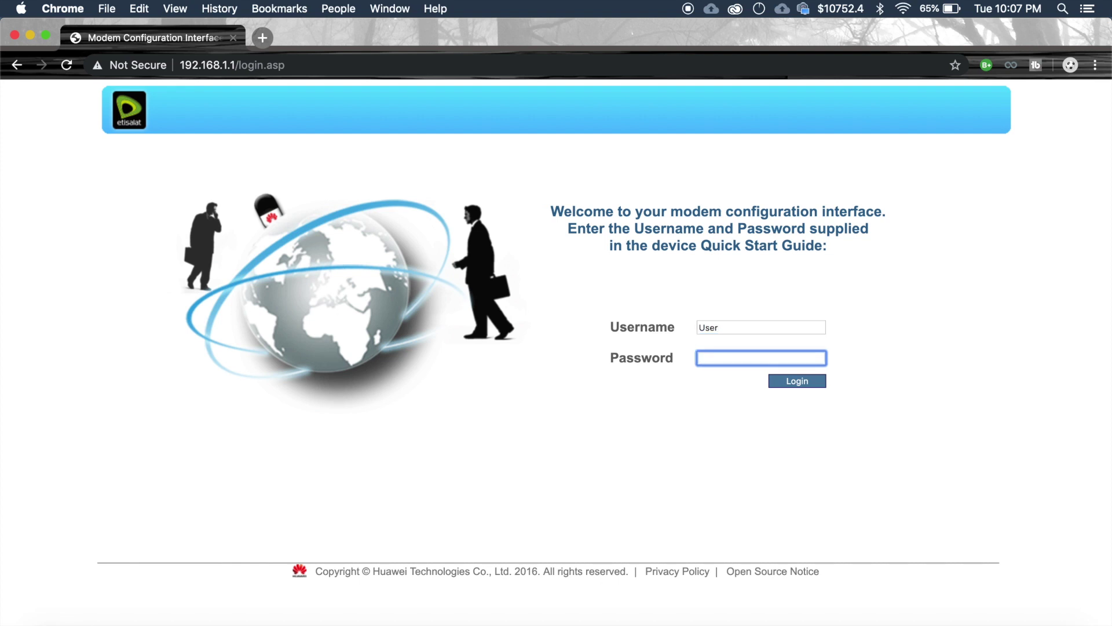
pyautogui.write('••••••')
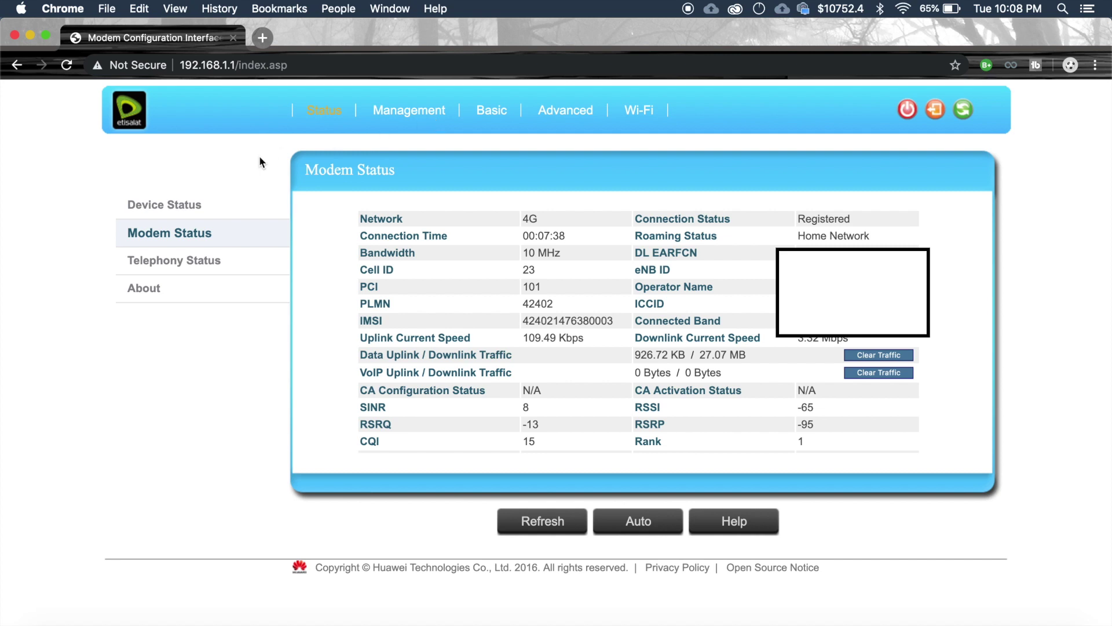
# Open Management's DHCP Lease Status and copy the raspberrypi IP address 192.168.1.94
pyautogui.click(420, 115)
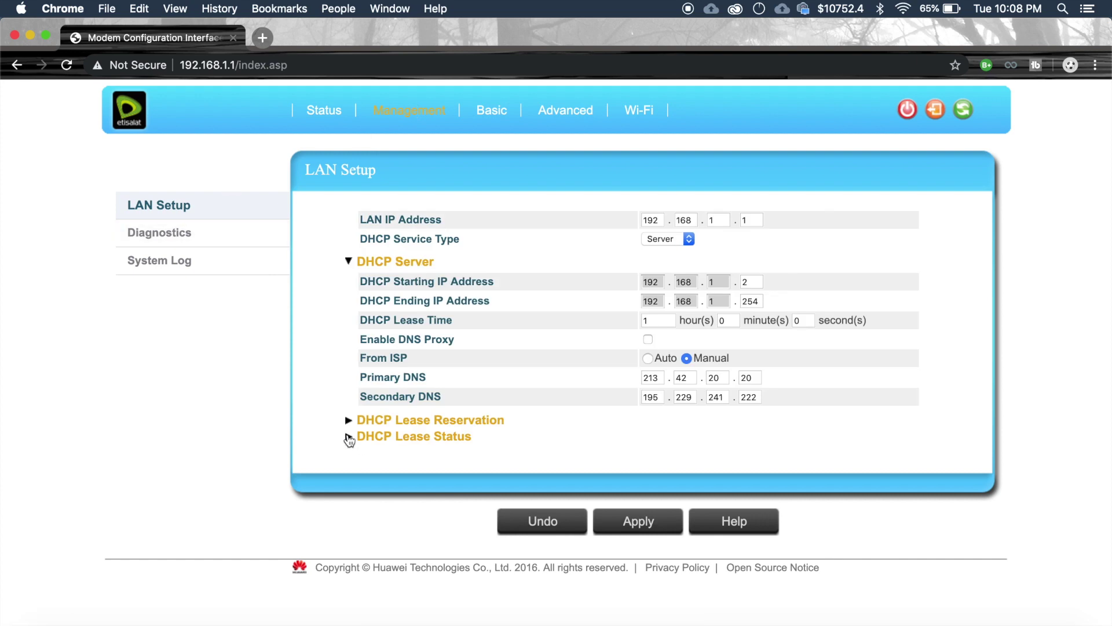
pyautogui.click(349, 439)
pyautogui.scroll(-5, 505, 426)
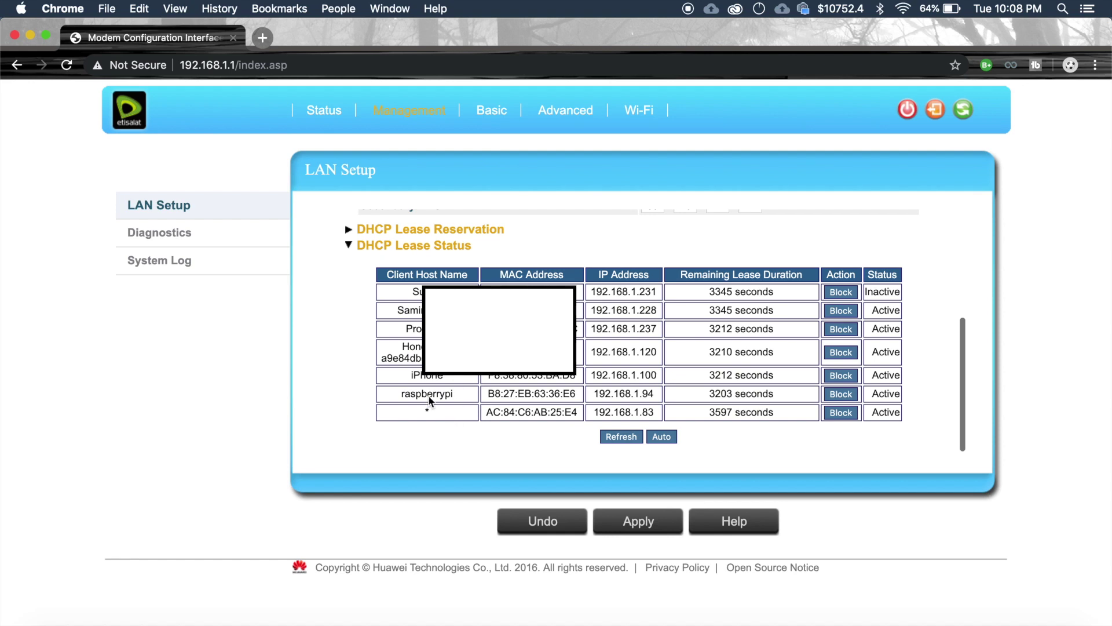
pyautogui.moveTo(404, 393); pyautogui.dragTo(464, 395)
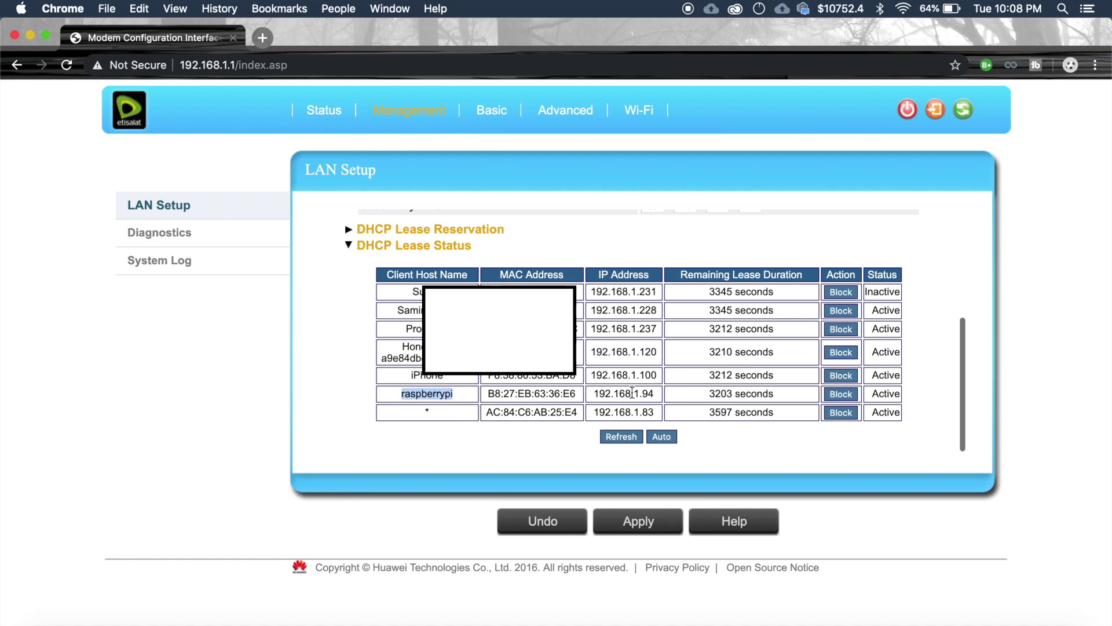
pyautogui.moveTo(593, 394); pyautogui.dragTo(659, 399)
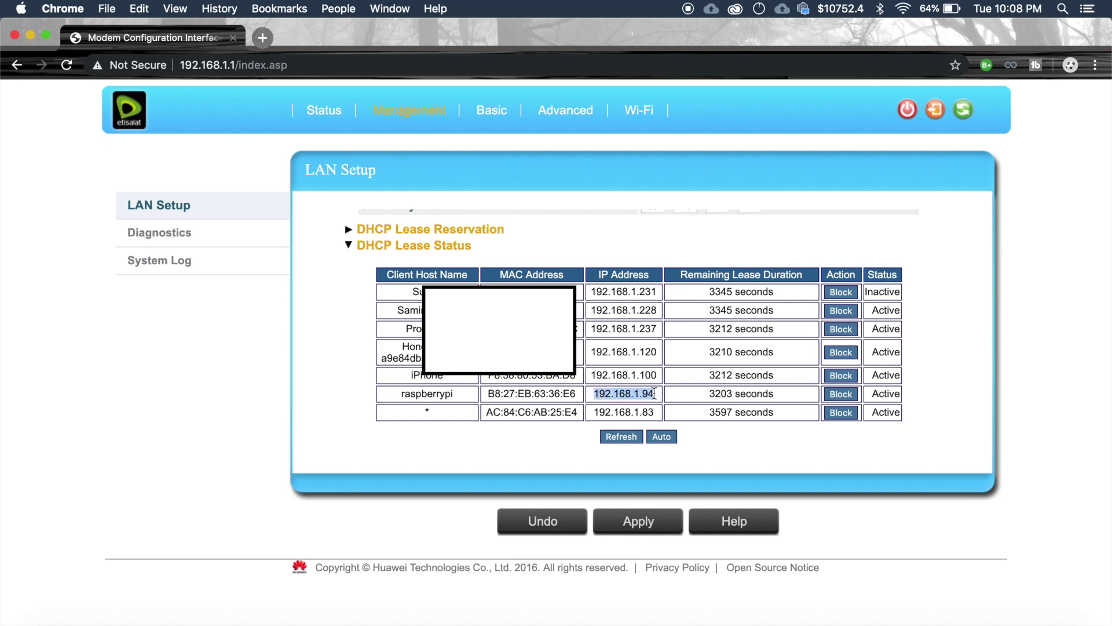
pyautogui.press('super+Tab')
# Launch Terminal from Spotlight and move its window clear of the lease table
pyautogui.press('super+space')
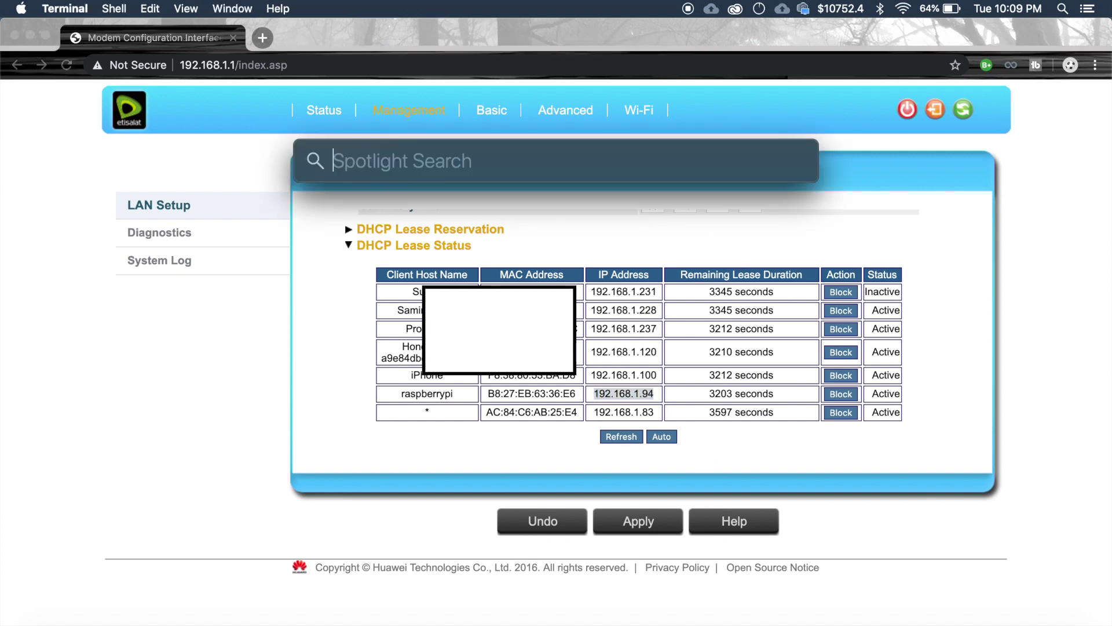
pyautogui.write('ter')
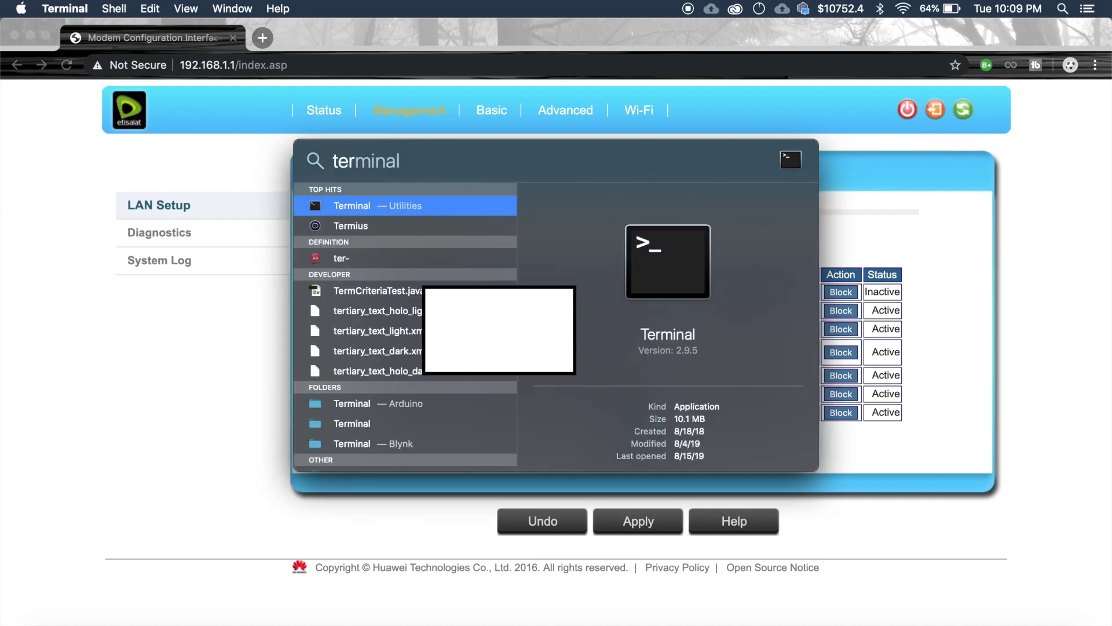
pyautogui.press('Return')
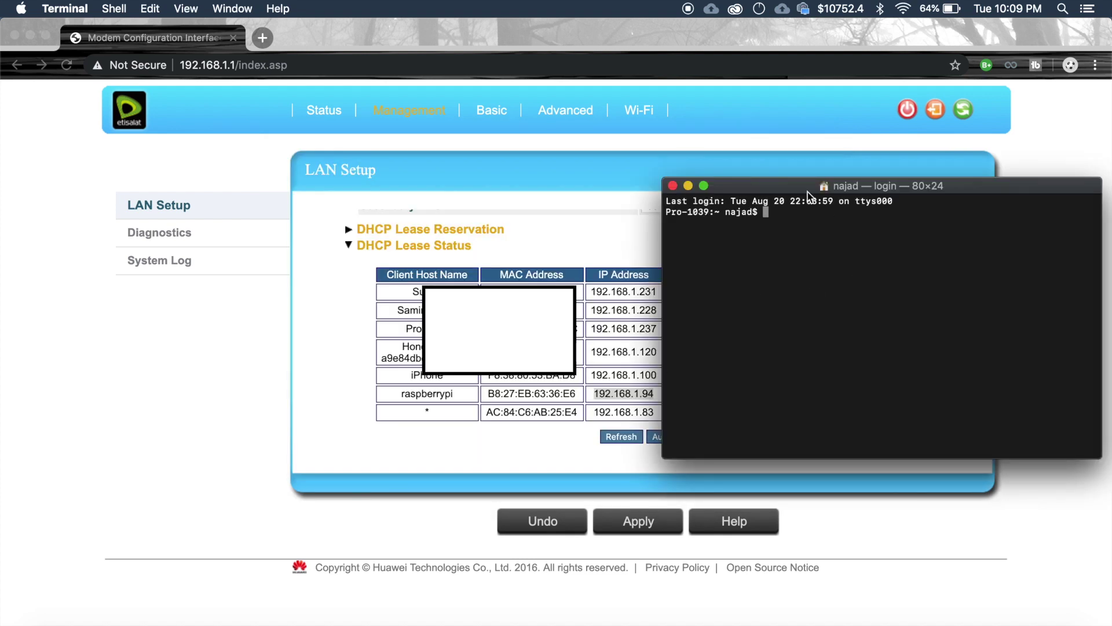
pyautogui.moveTo(785, 186); pyautogui.dragTo(195, 202)
pyautogui.write('s')
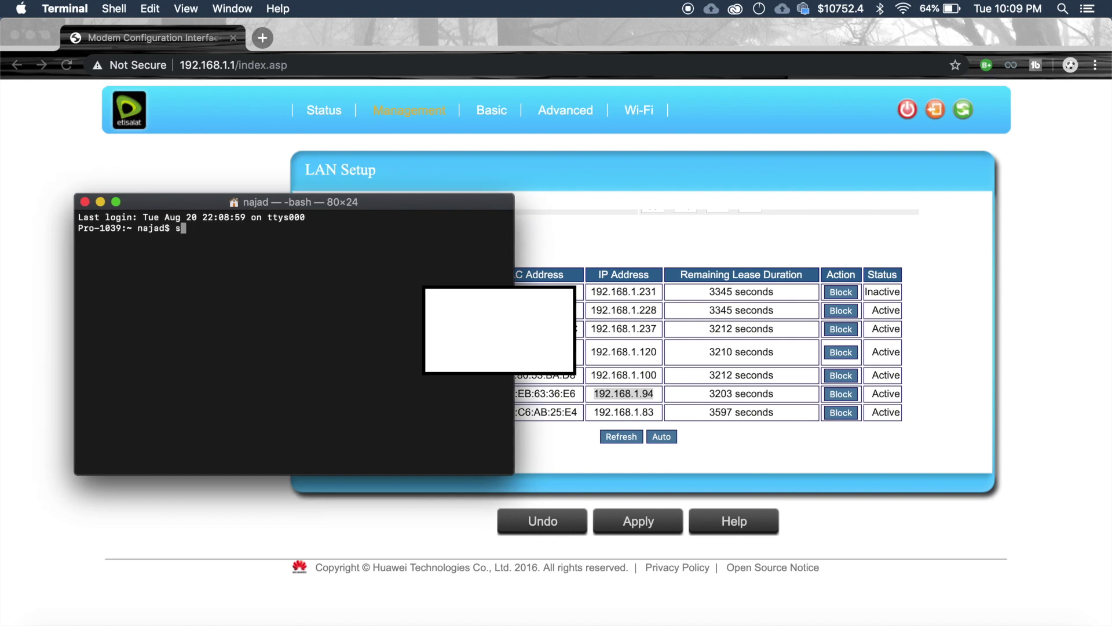
pyautogui.write('sh pi@192.168.1.94')
pyautogui.press('Return')
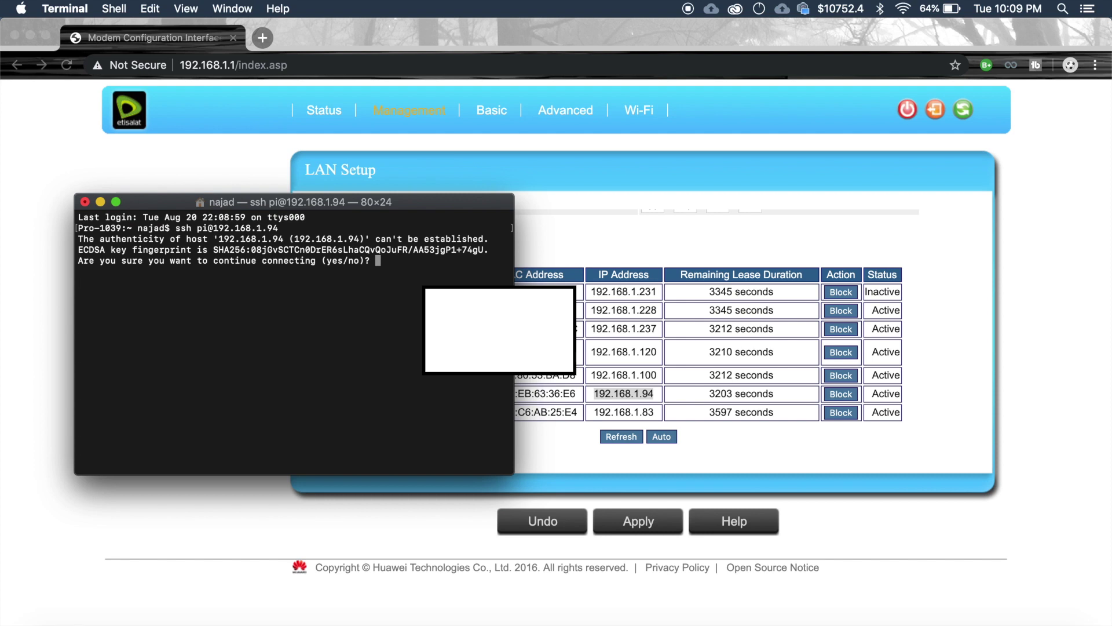
pyautogui.write('yrs')
pyautogui.press('BackSpace')
pyautogui.press('BackSpace')
pyautogui.write('es')
pyautogui.press('Return')
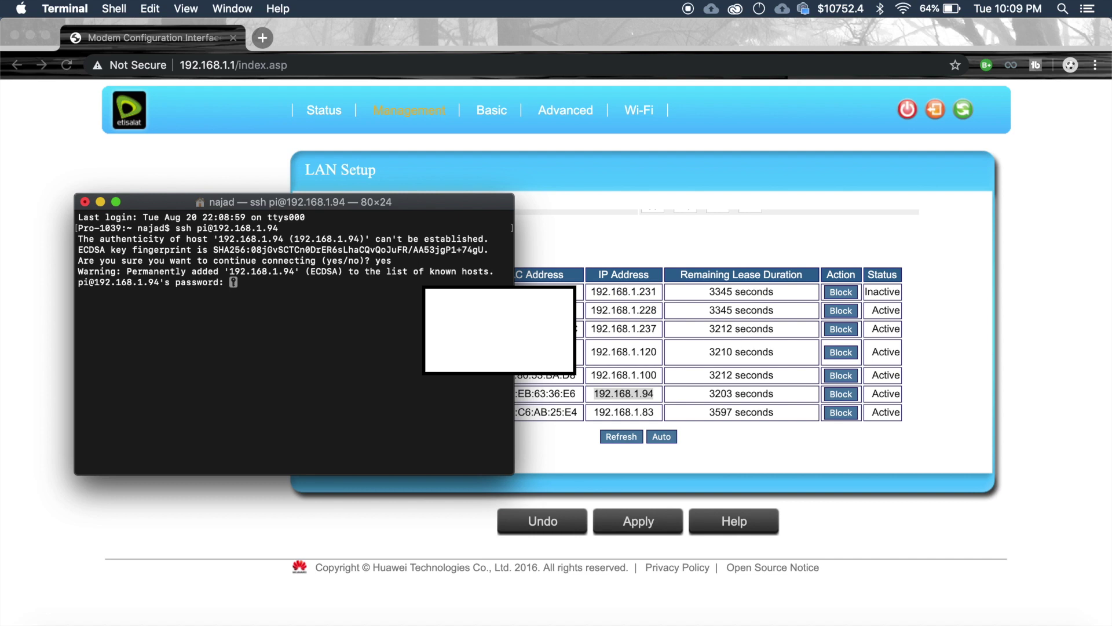
pyautogui.press('Return')
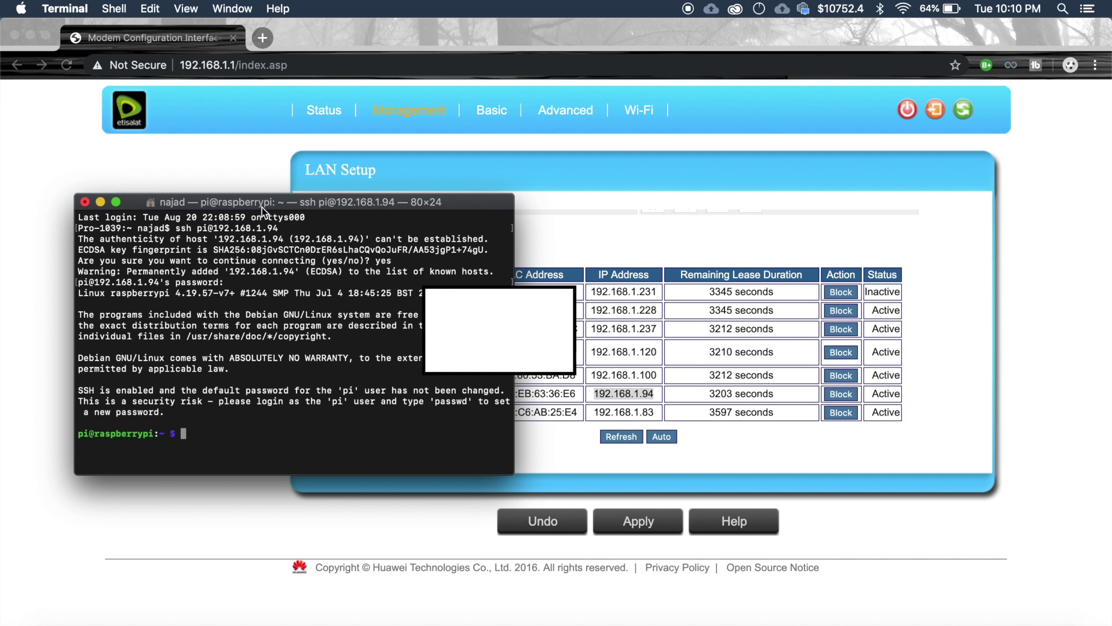
# Run passwd, giving the current password and then the new password twice
pyautogui.moveTo(261, 208); pyautogui.dragTo(272, 173)
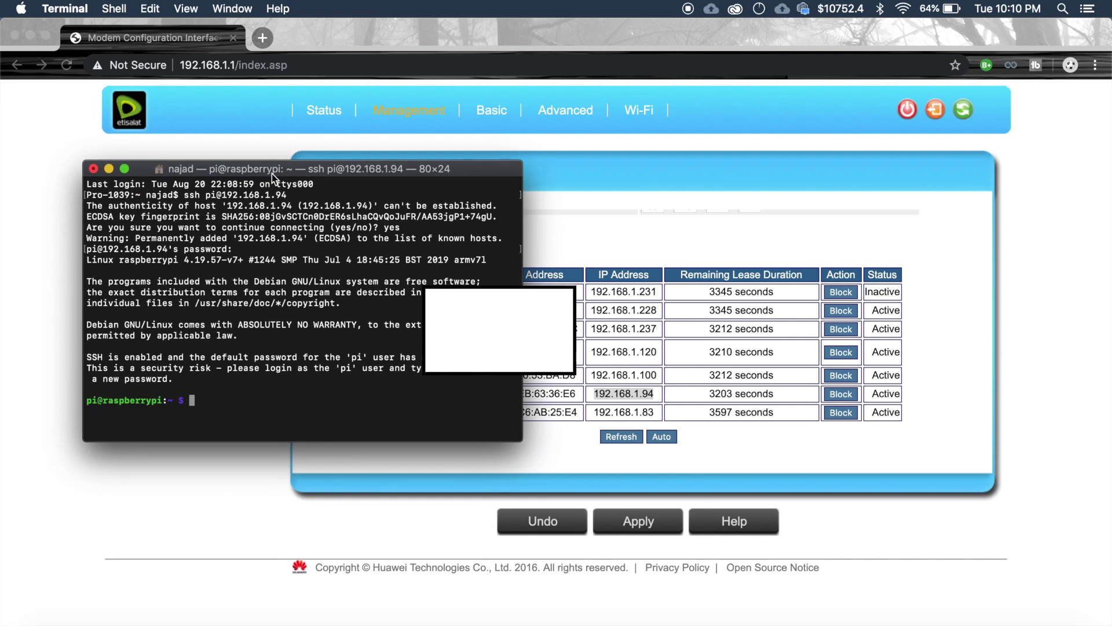
pyautogui.write('passwd')
pyautogui.press('Return')
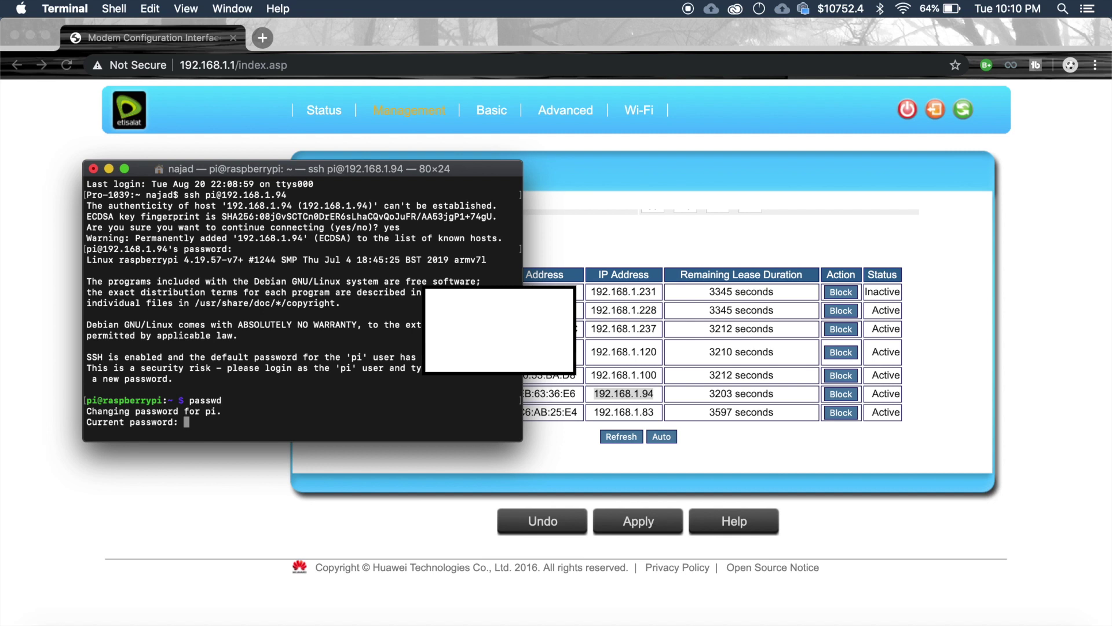
pyautogui.press('Return')
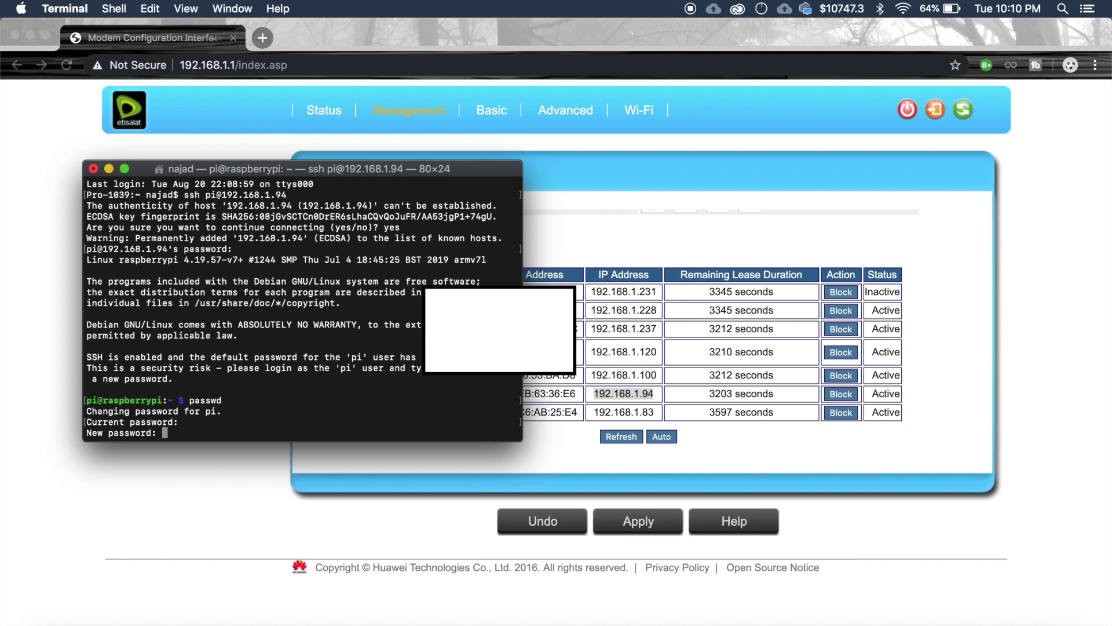
pyautogui.press('Return')
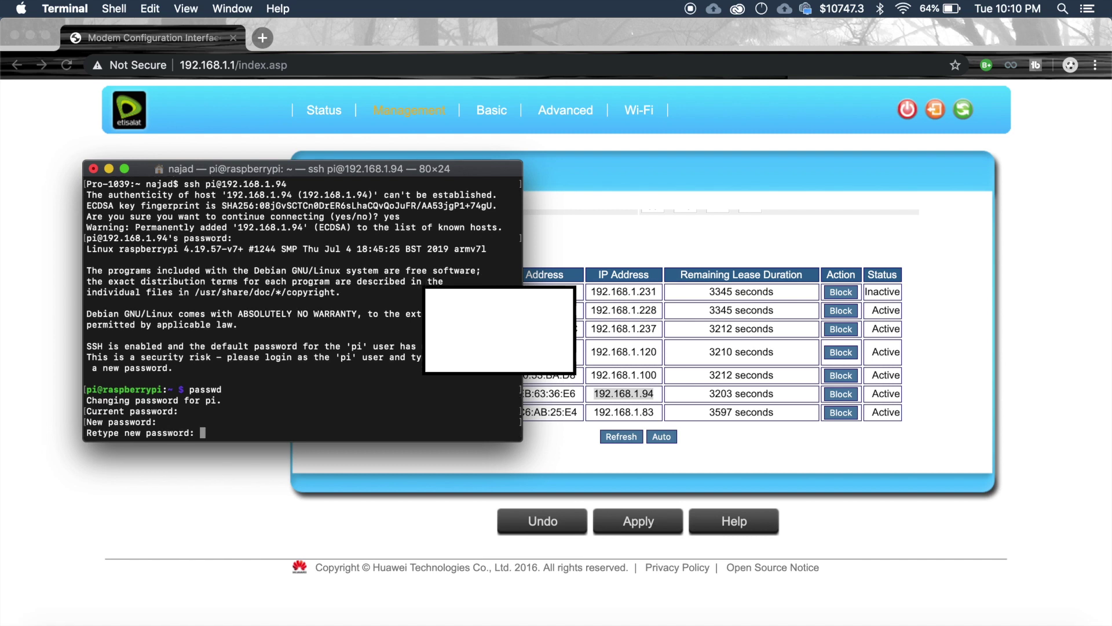
pyautogui.press('Return')
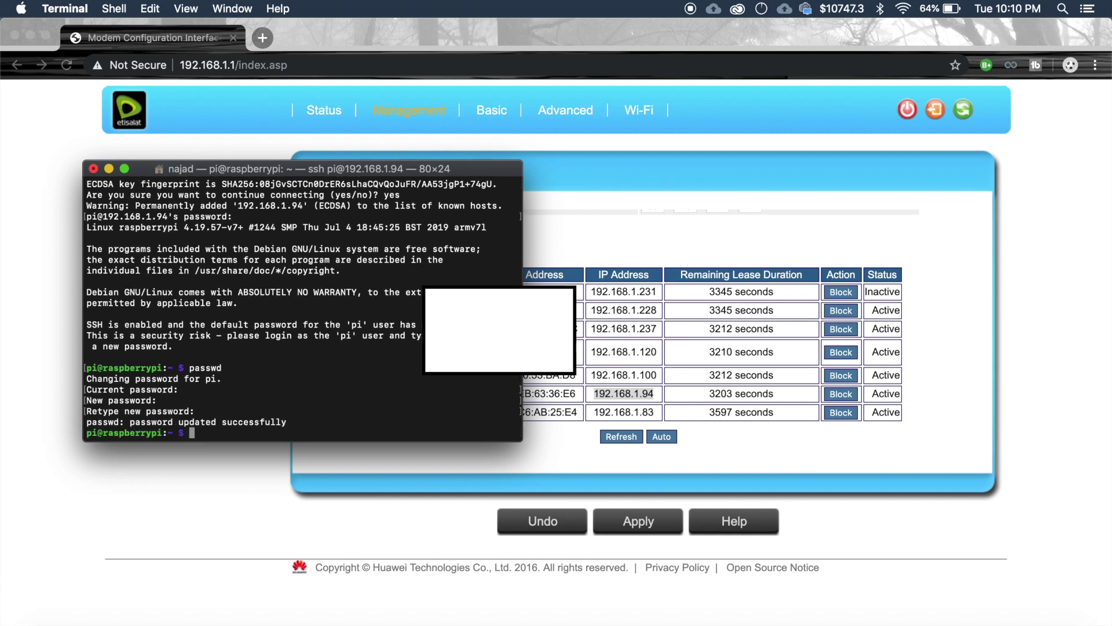
pyautogui.moveTo(272, 174); pyautogui.dragTo(308, 163)
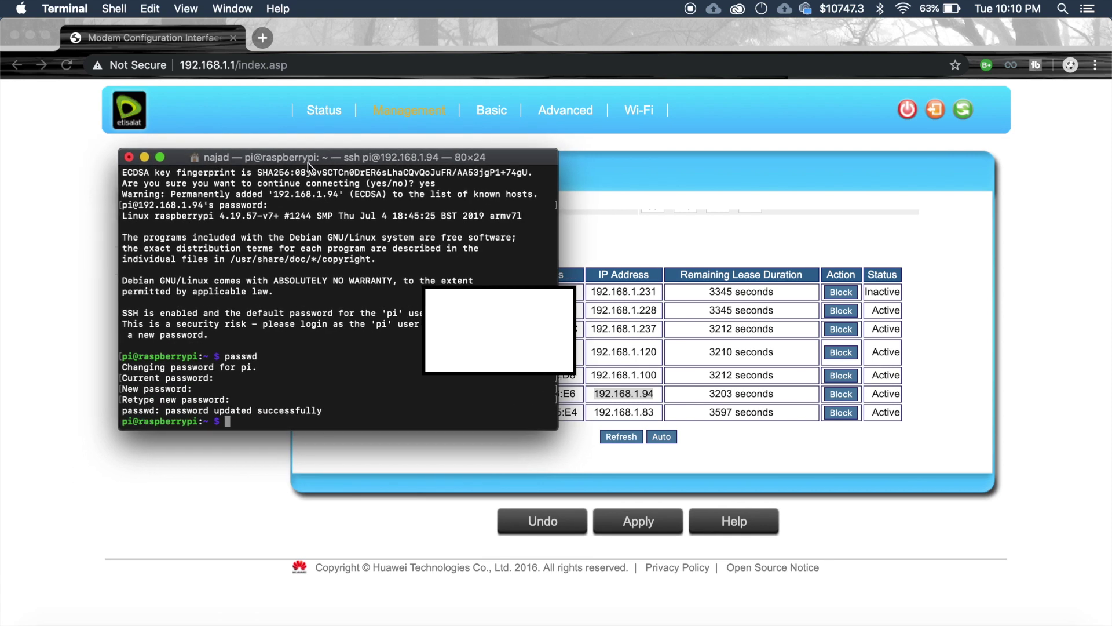